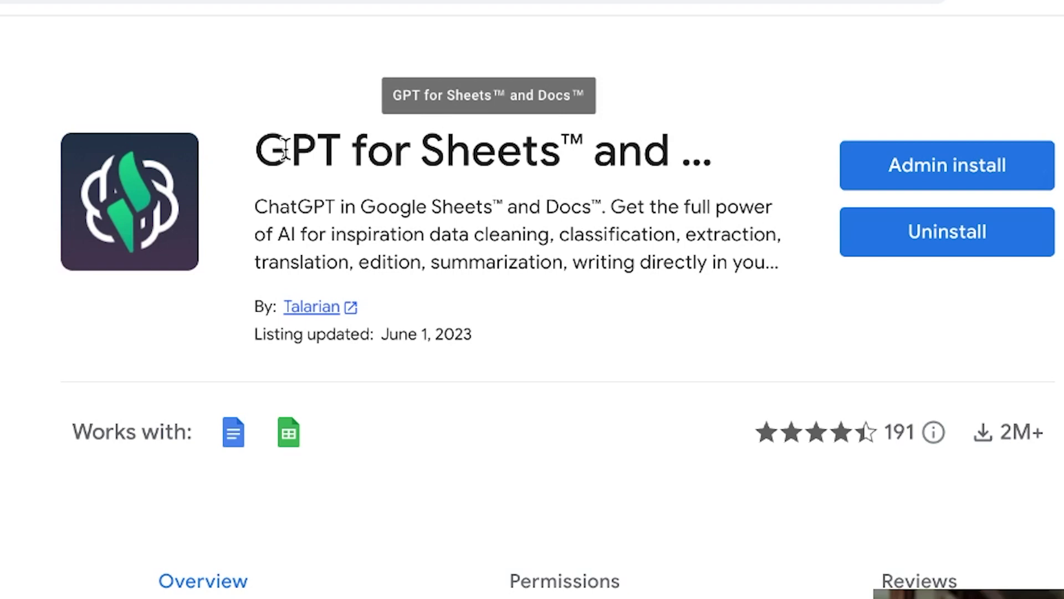
Leave the GPT for Sheets Marketplace listing and return to the First Line AI Video spreadsheet
{"action": "triple_click", "coordinate": [284, 149]}
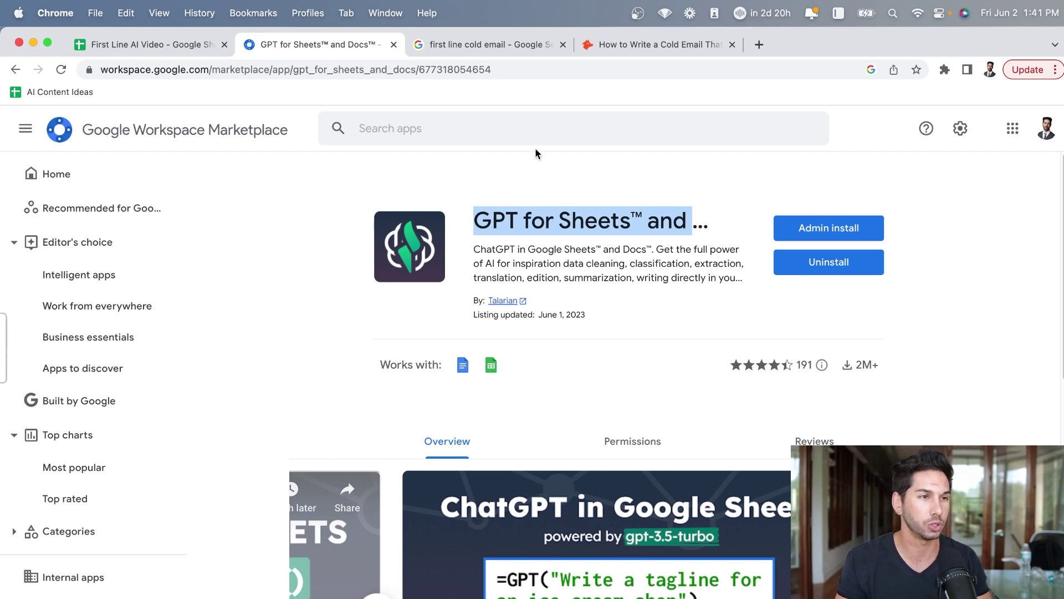
{"action": "left_click", "coordinate": [138, 43]}
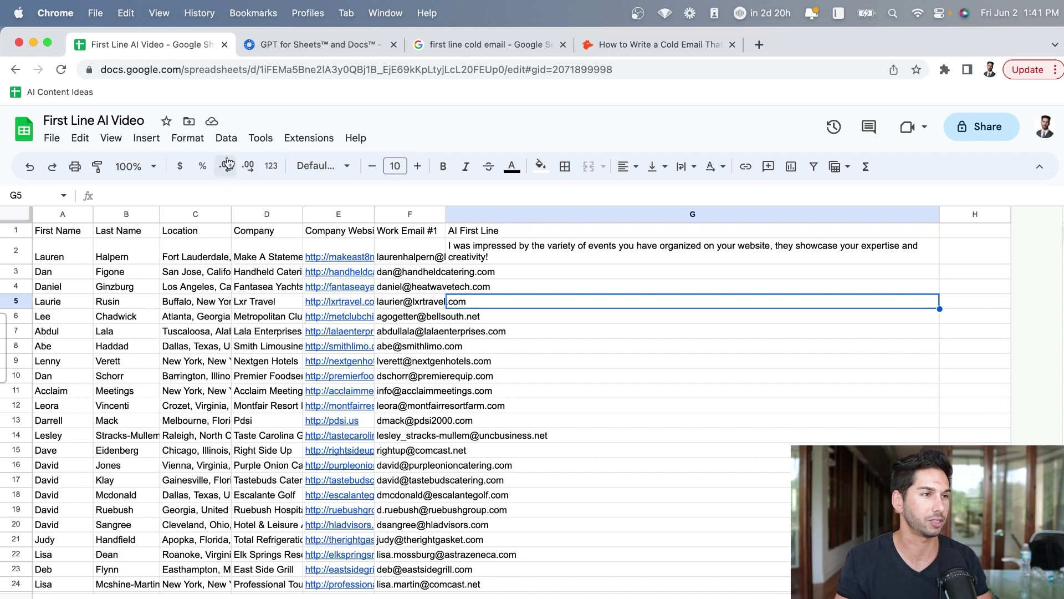
Launch GPT for Sheets and Docs, browse its GPT function list (GPT_SPLIT, GPT_FILL), and select G3
{"action": "left_click", "coordinate": [298, 139]}
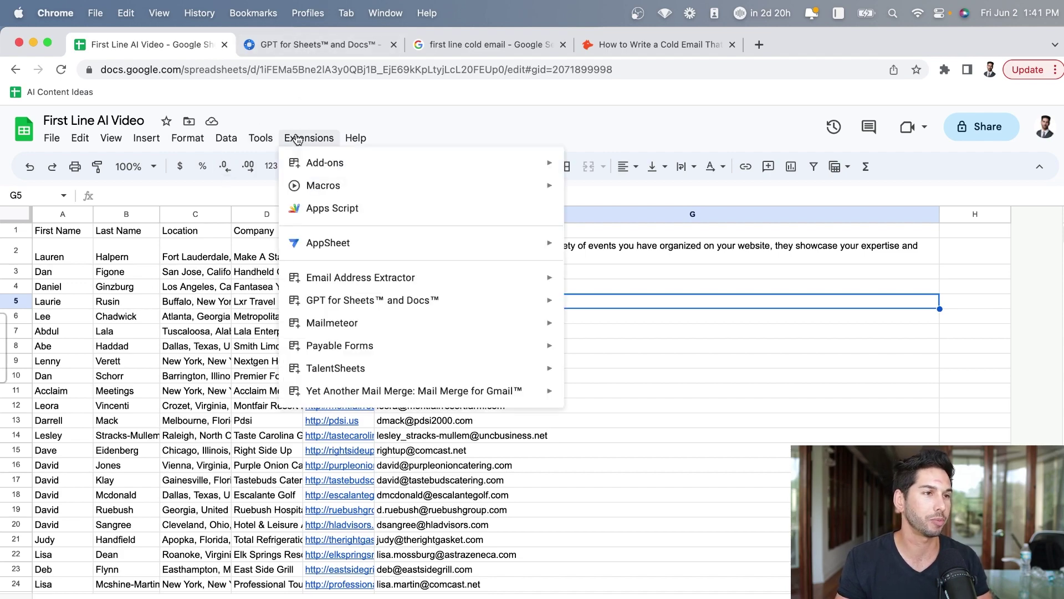
{"action": "mouse_move", "coordinate": [343, 300]}
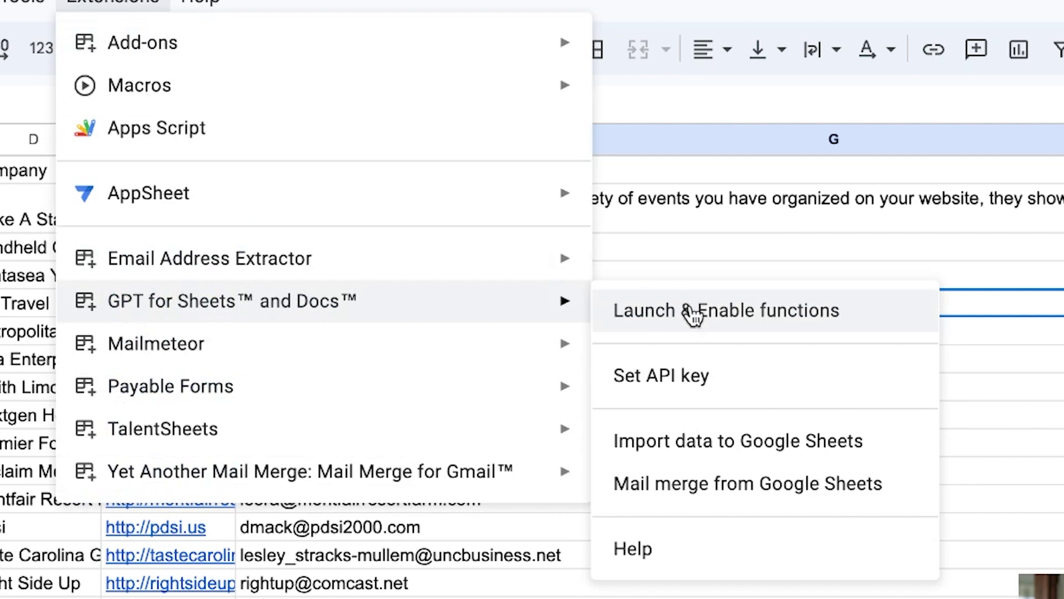
{"action": "left_click", "coordinate": [712, 321]}
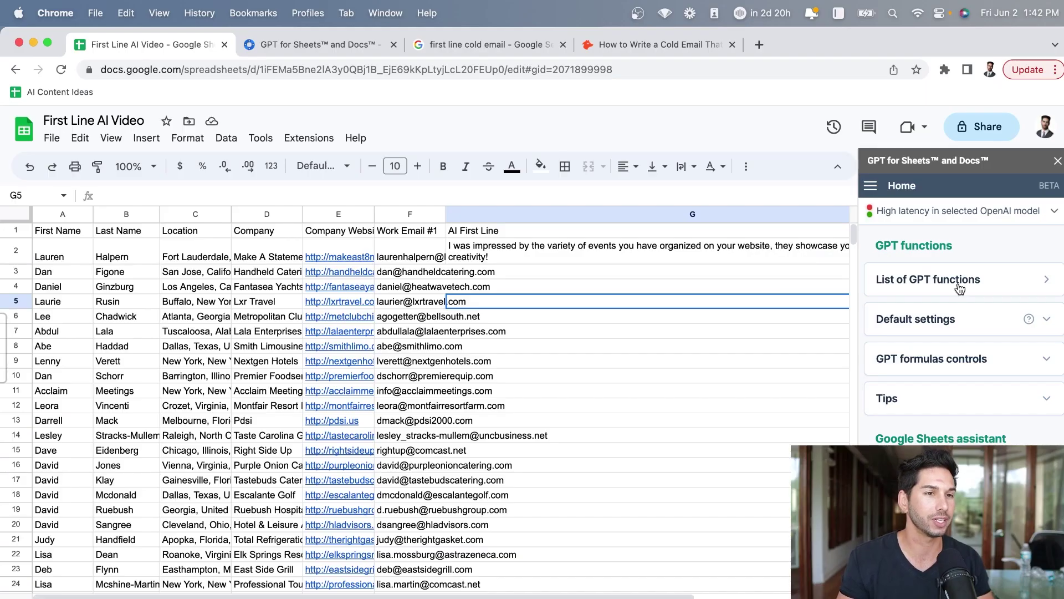
{"action": "left_click", "coordinate": [944, 319]}
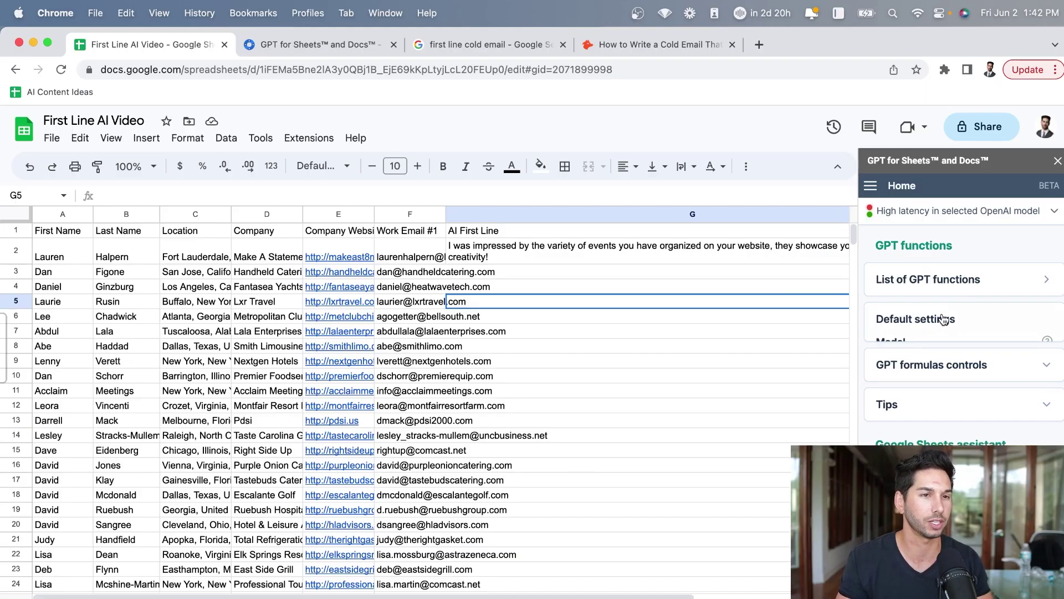
{"action": "left_click", "coordinate": [951, 233]}
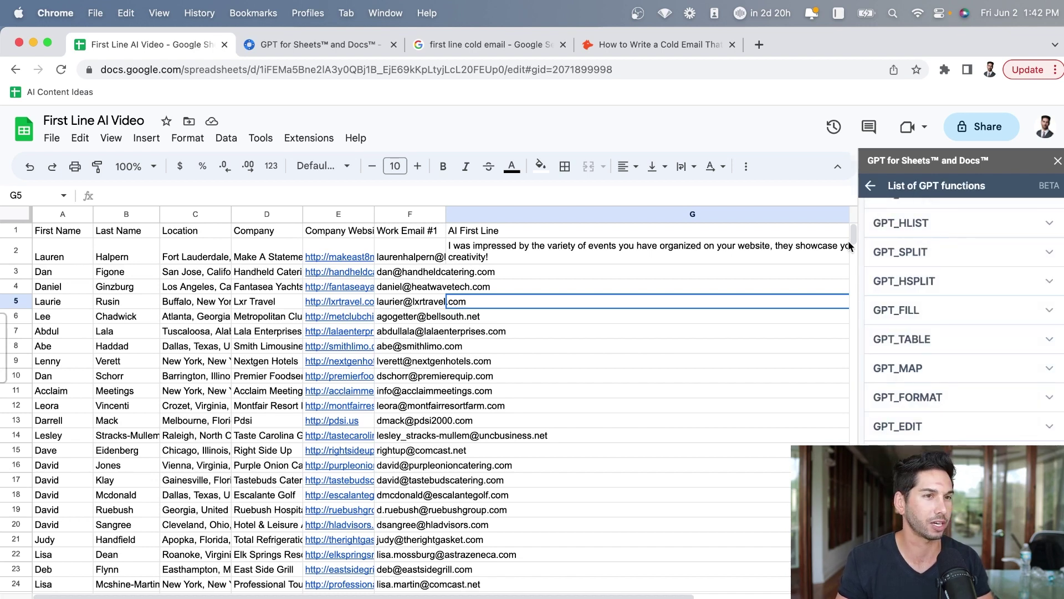
{"action": "left_click", "coordinate": [744, 274]}
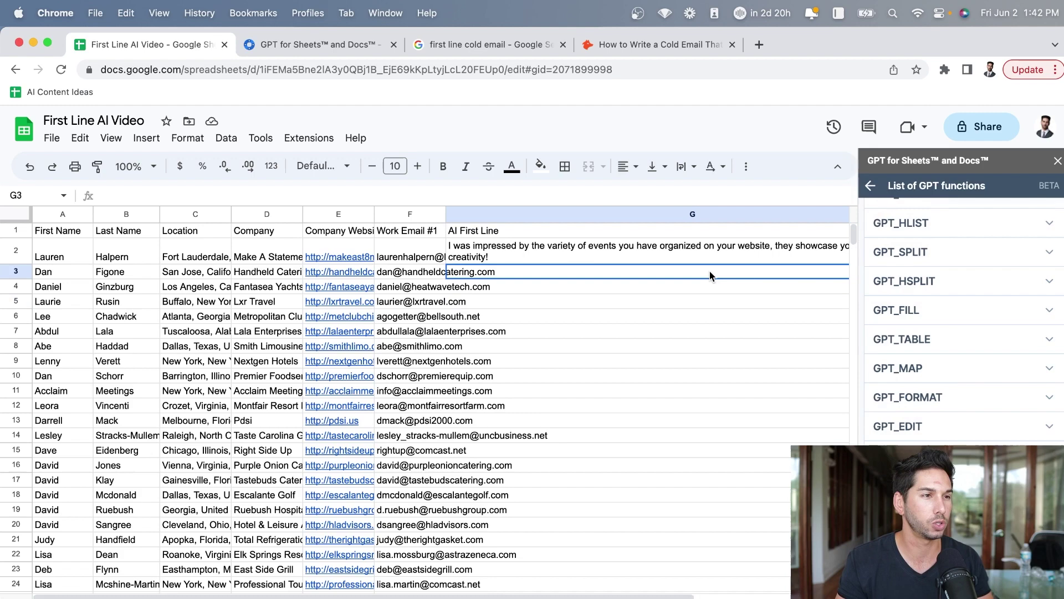
Close the GPT for Sheets sidebar and check the active Chrome profile and Google account
{"action": "left_click", "coordinate": [1057, 163]}
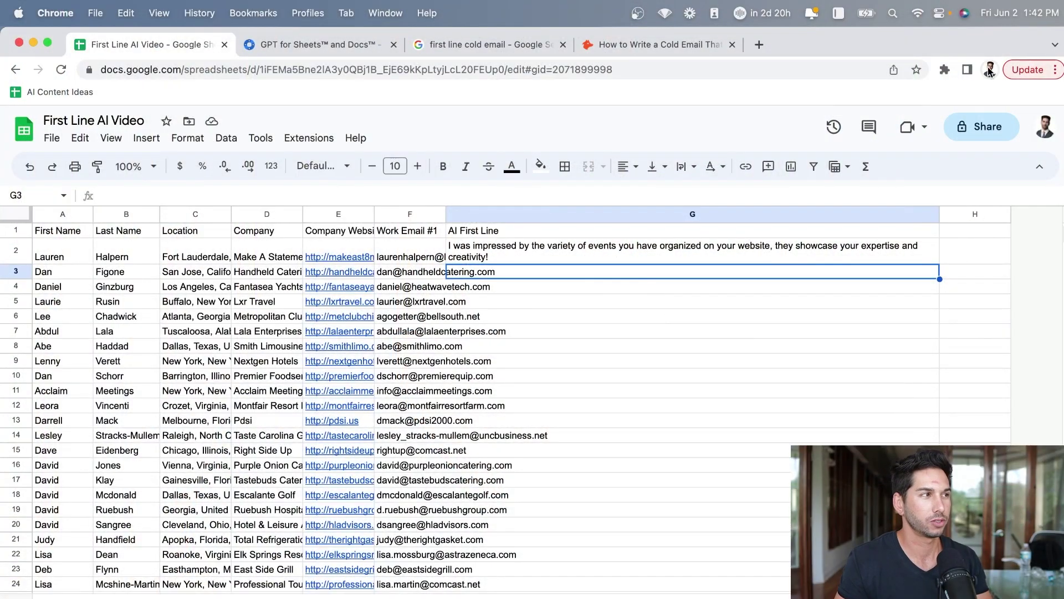
{"action": "left_click", "coordinate": [989, 70]}
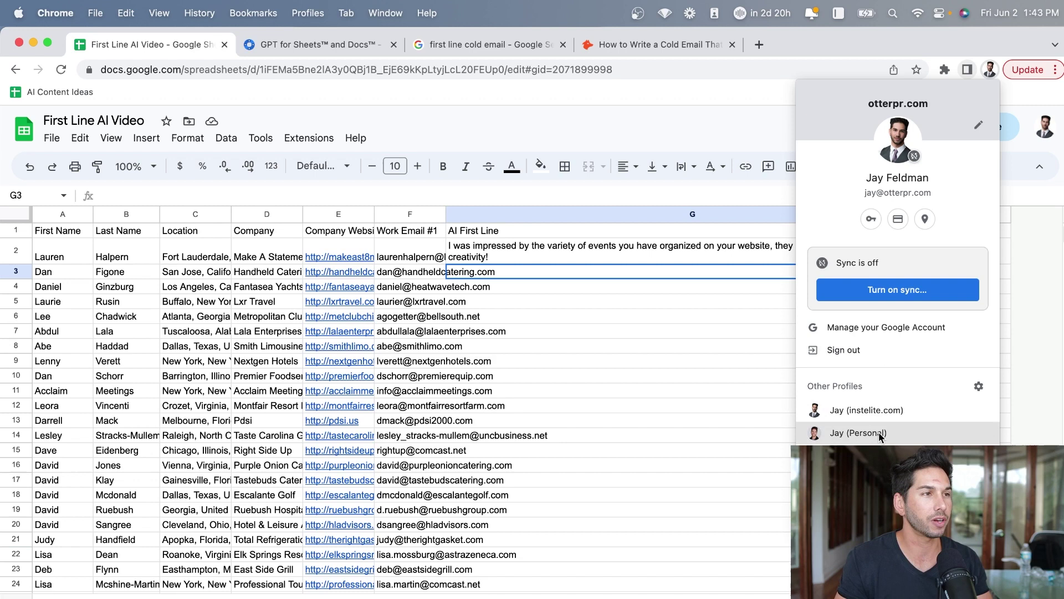
{"action": "left_click", "coordinate": [359, 273]}
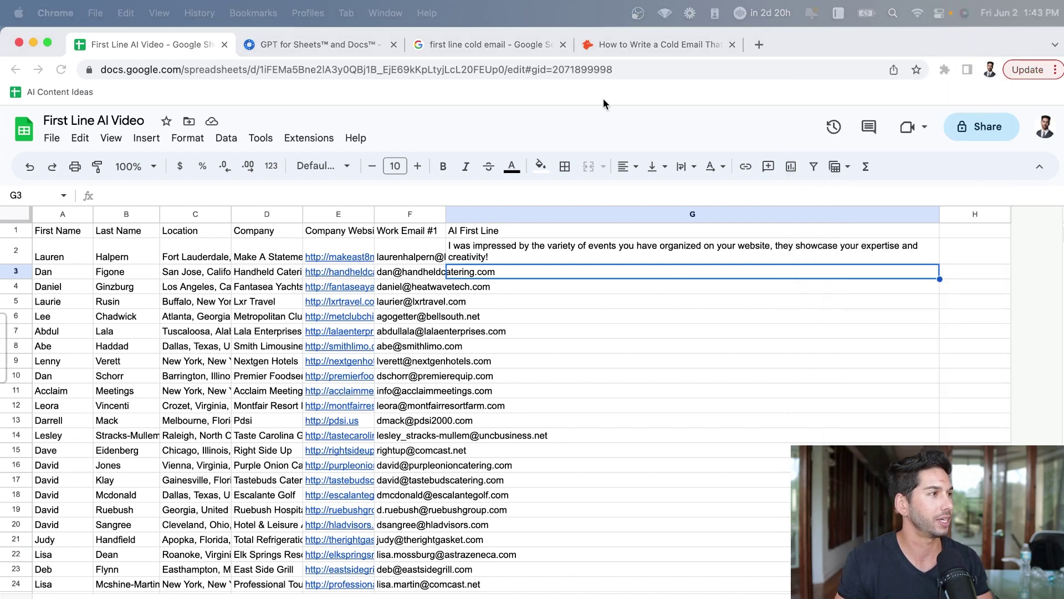
{"action": "left_click", "coordinate": [1047, 128]}
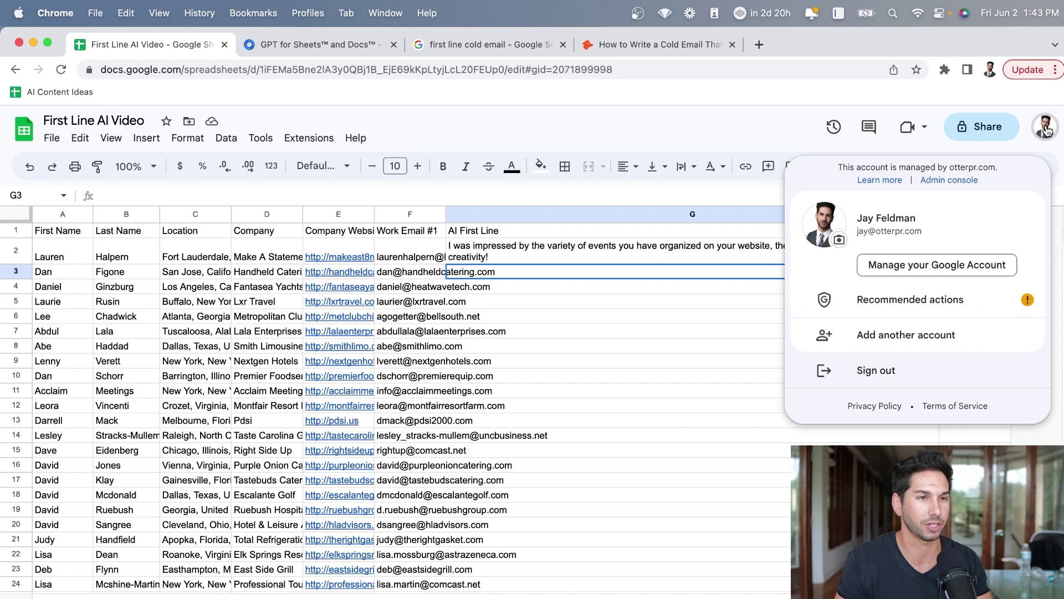
{"action": "left_click", "coordinate": [861, 99]}
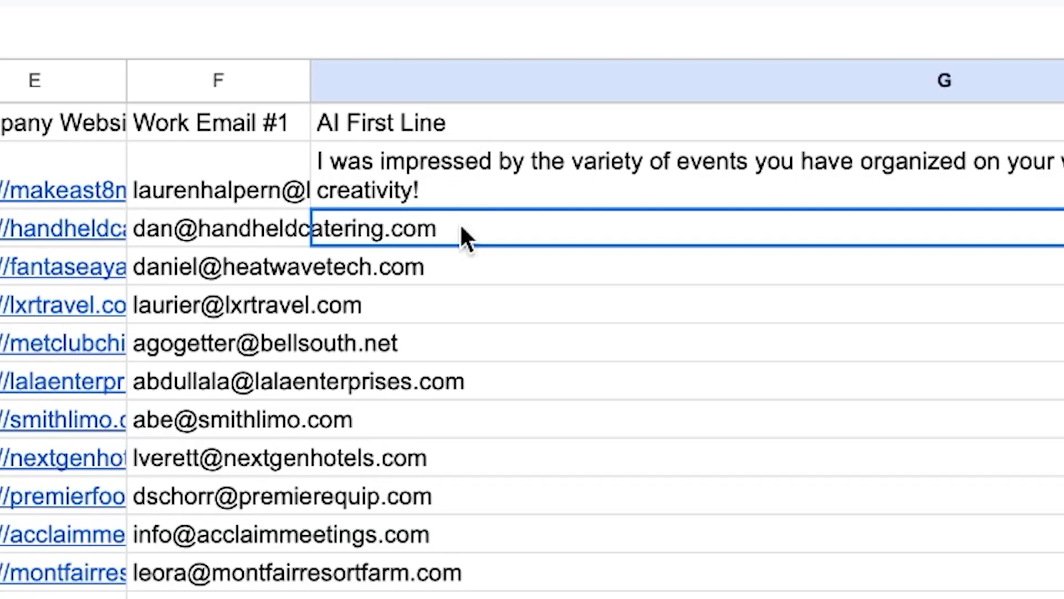
In G3, start a =GPT formula with the cold-email opener prompt pasted in double quotes, followed by a comma
{"action": "type", "text": "=gpt"}
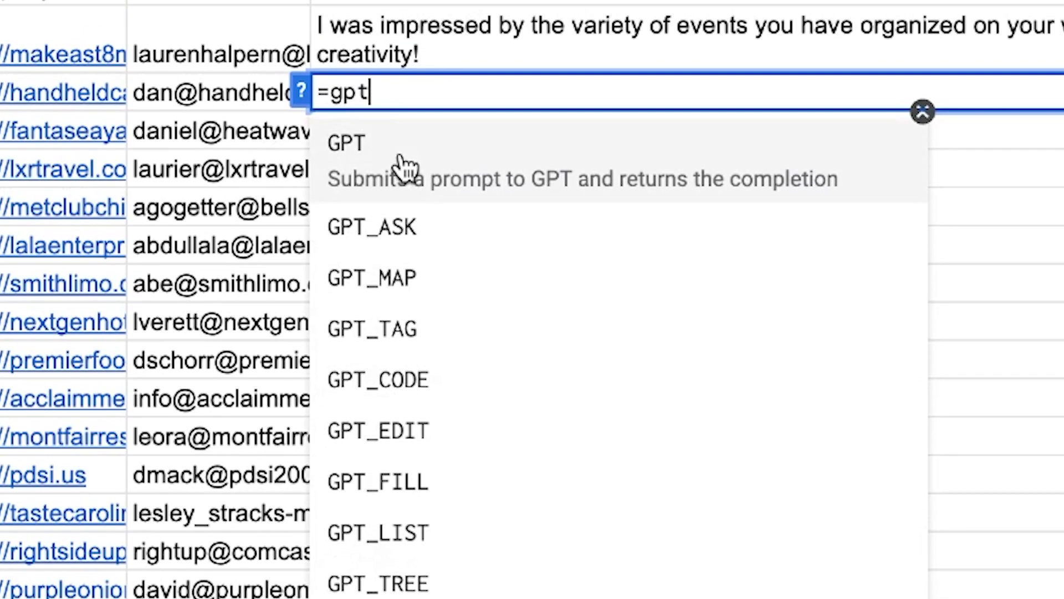
{"action": "left_click", "coordinate": [407, 60]}
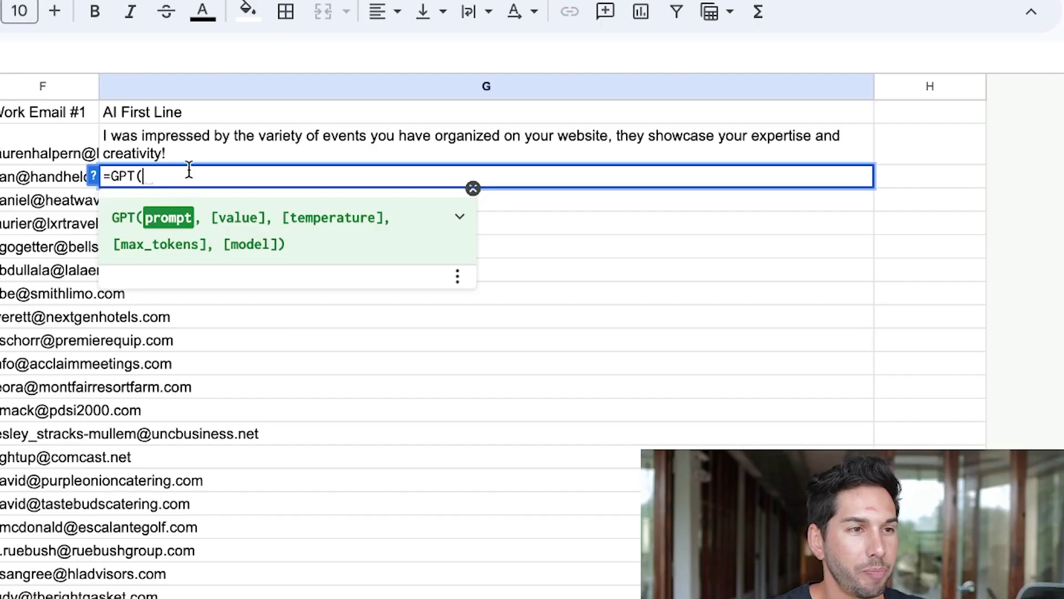
{"action": "type", "text": "Act as a cold email expert. Your goal is to visit the following website and write one sentence to a person at a company that you have never met before. The sentence should comment on something from their website that you would need to visit their site in order to say. Please write like a real human. Keep it simple and don’t be cringe."}
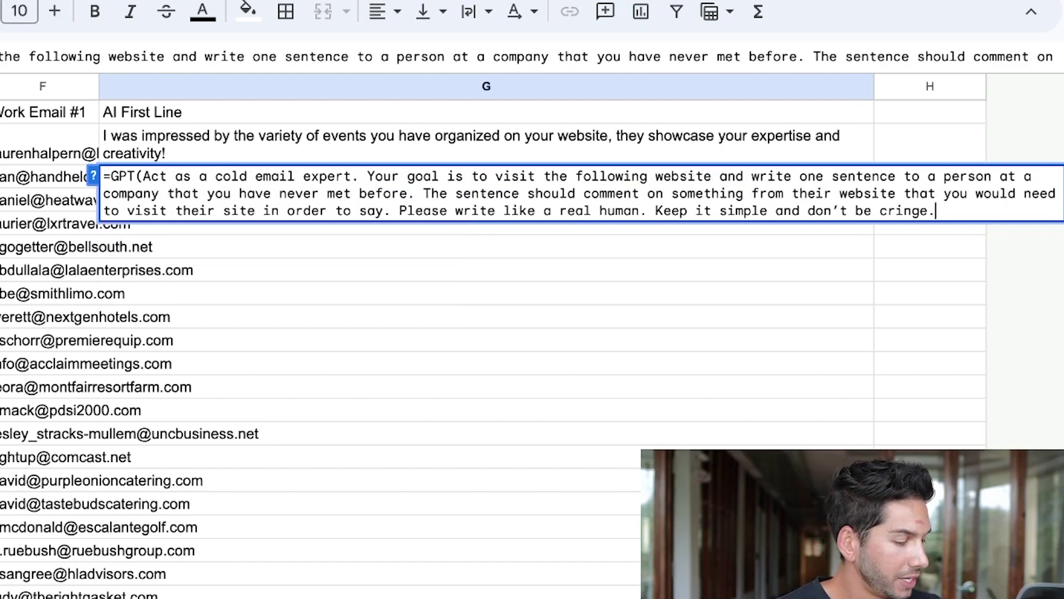
{"action": "type", "text": "\""}
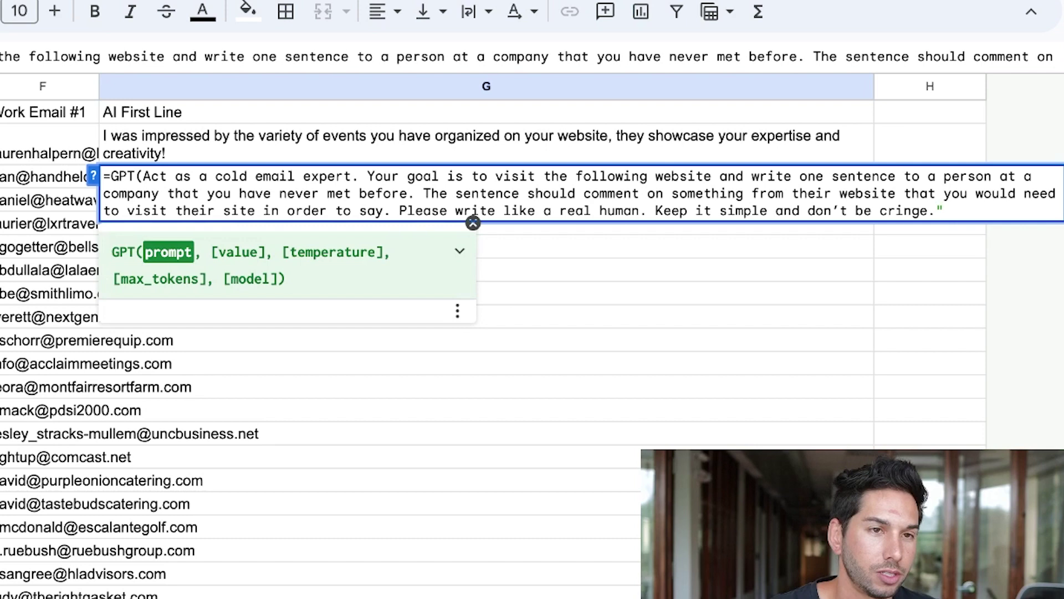
{"action": "left_click", "coordinate": [145, 177]}
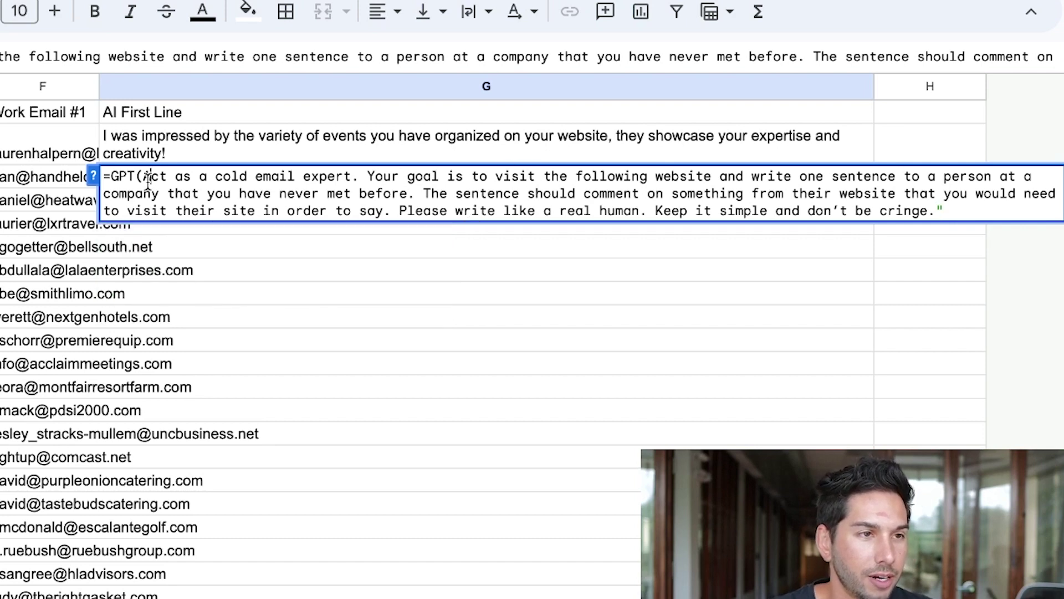
{"action": "type", "text": "\""}
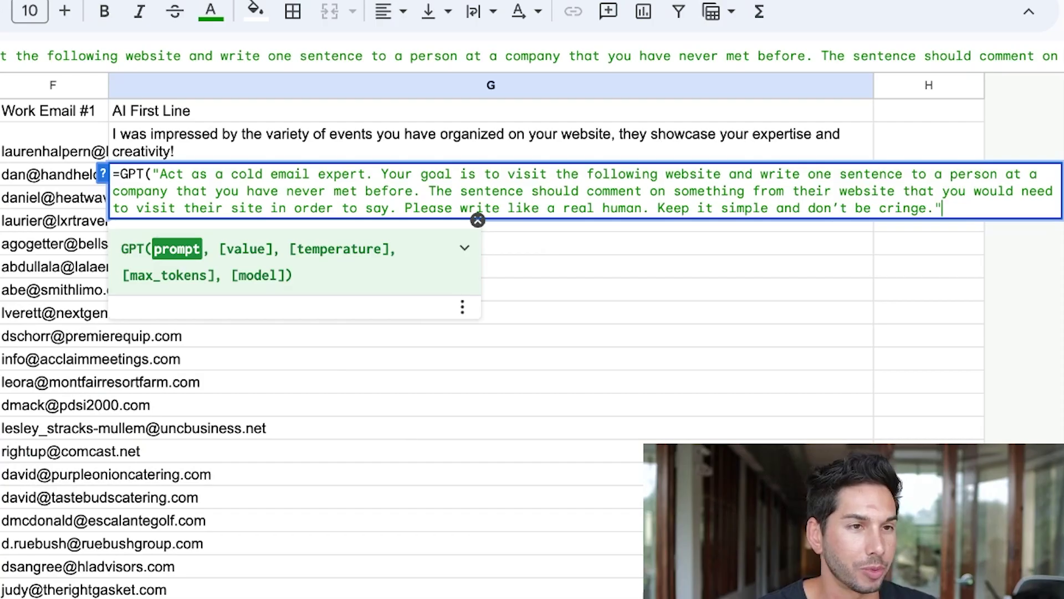
{"action": "type", "text": ","}
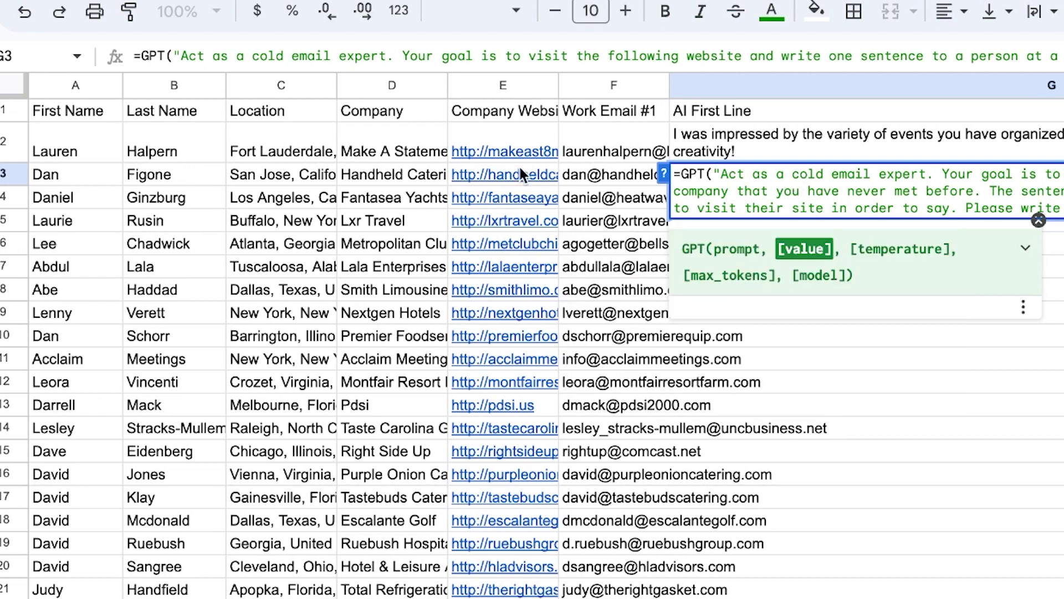
Add E3, 1 and 200 as formula arguments, then discard the draft so G3 stays empty
{"action": "left_click", "coordinate": [506, 174]}
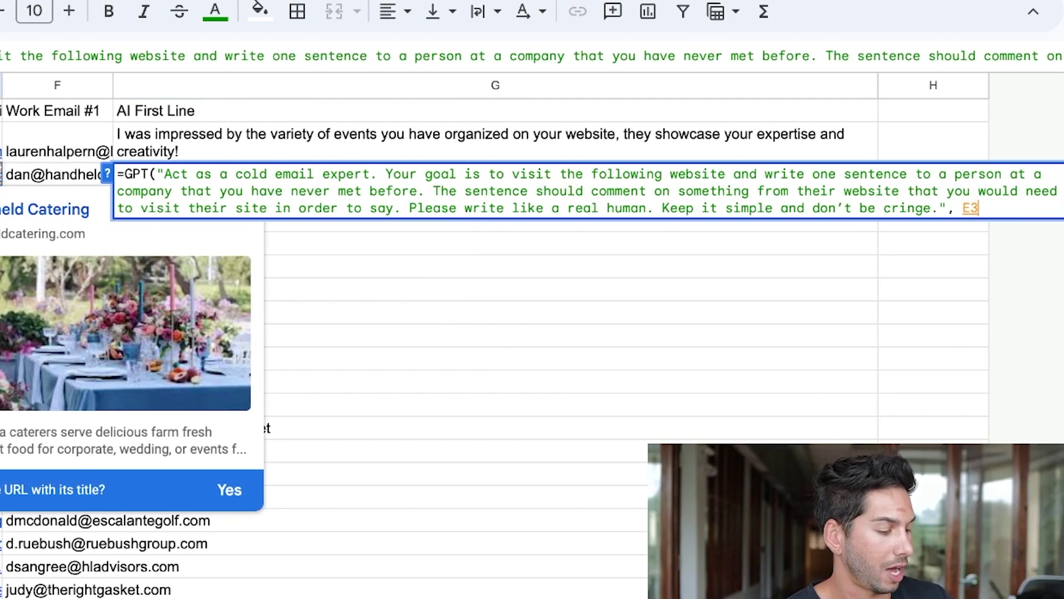
{"action": "type", "text": ","}
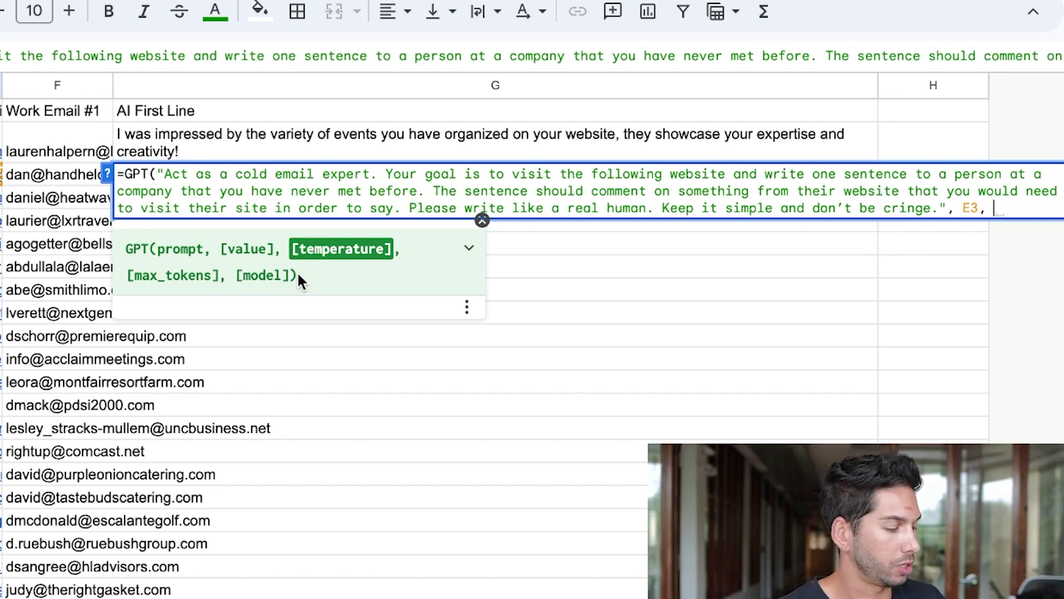
{"action": "type", "text": " 1, "}
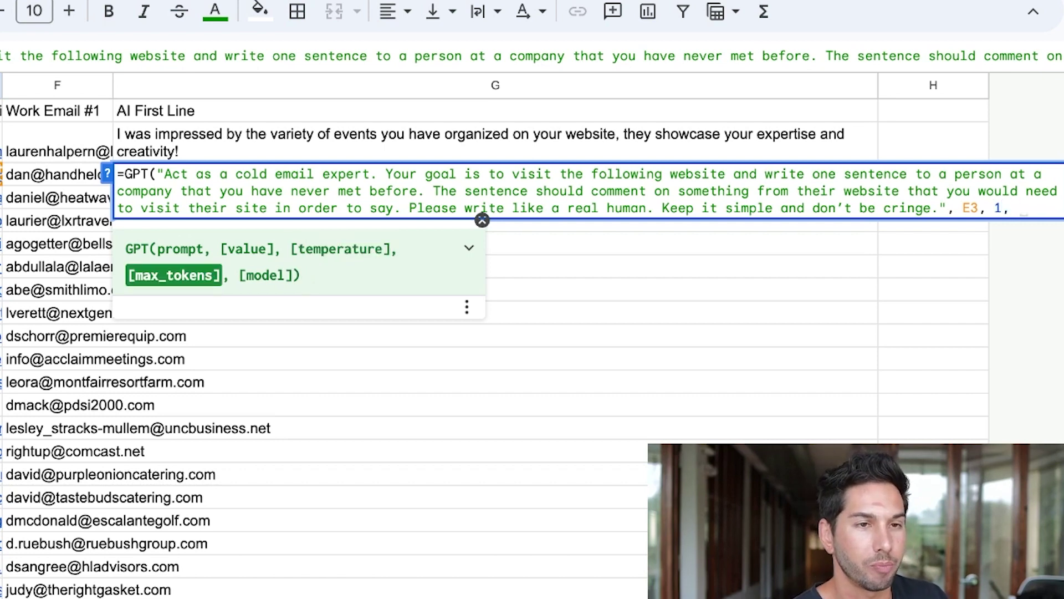
{"action": "type", "text": "200,"}
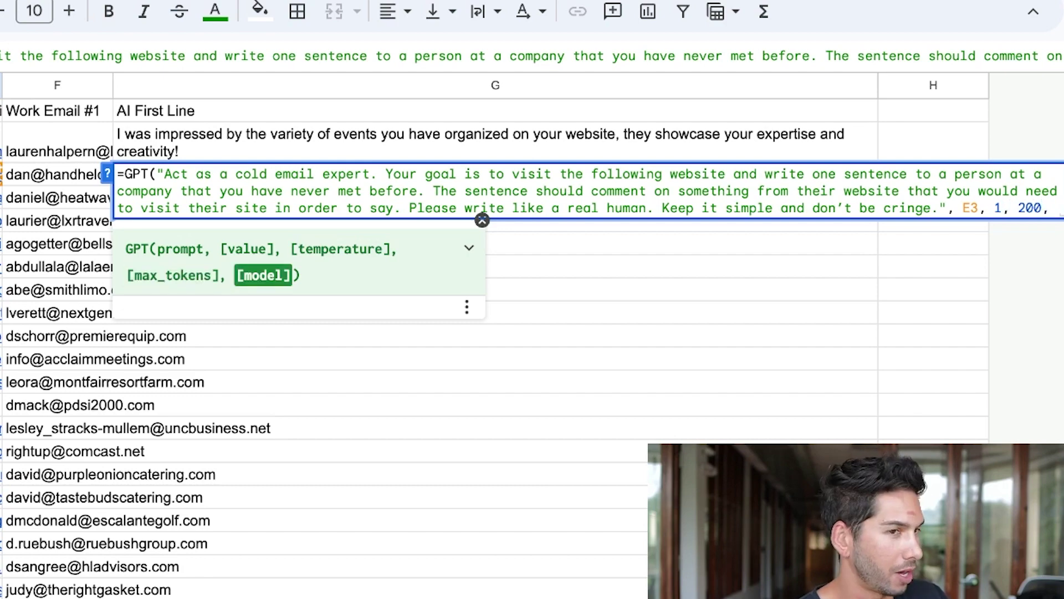
{"action": "key", "text": "Escape"}
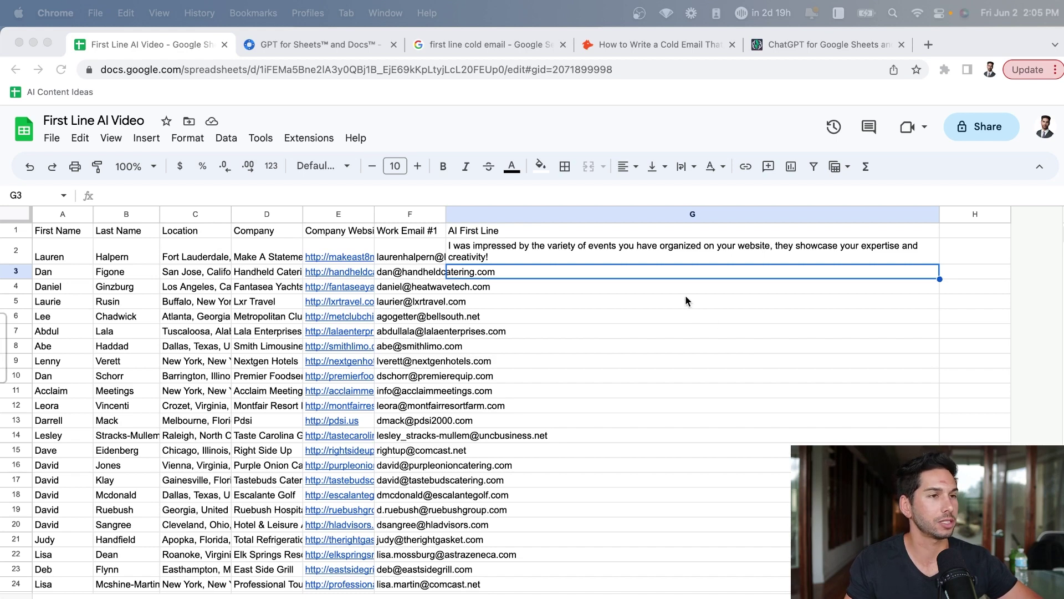
Reopen GPT for Sheets and check the default Model dropdown, still set to gpt-3.5-turbo
{"action": "left_click", "coordinate": [309, 138]}
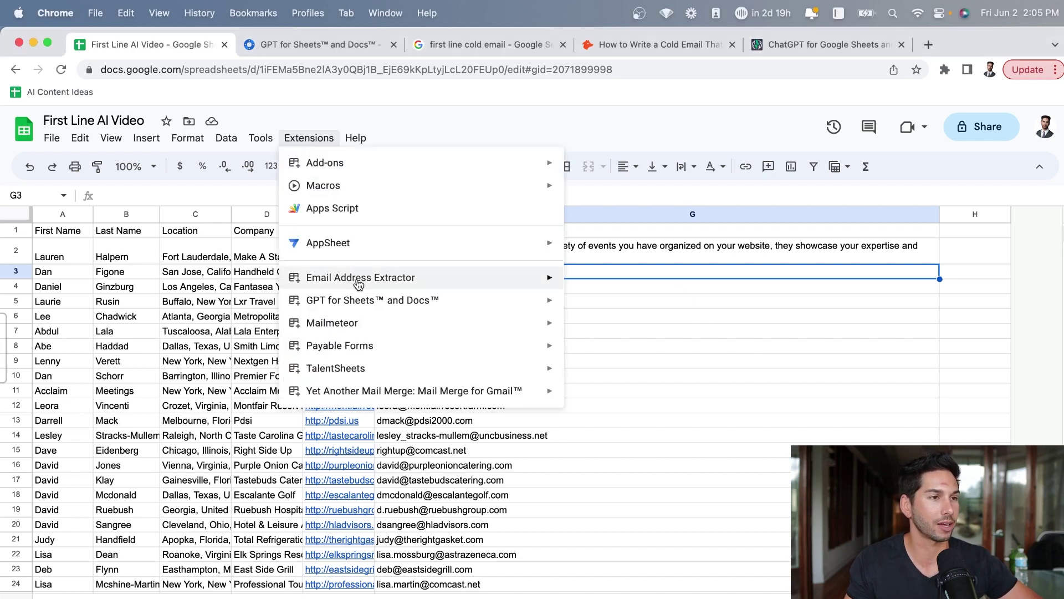
{"action": "mouse_move", "coordinate": [359, 284]}
{"action": "left_click", "coordinate": [610, 303]}
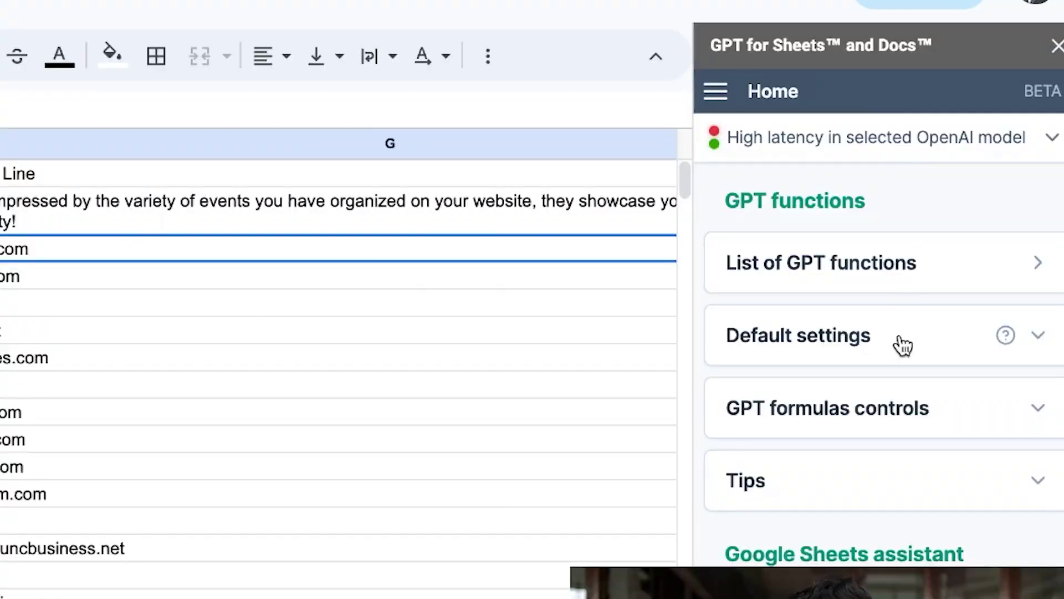
{"action": "left_click", "coordinate": [972, 318]}
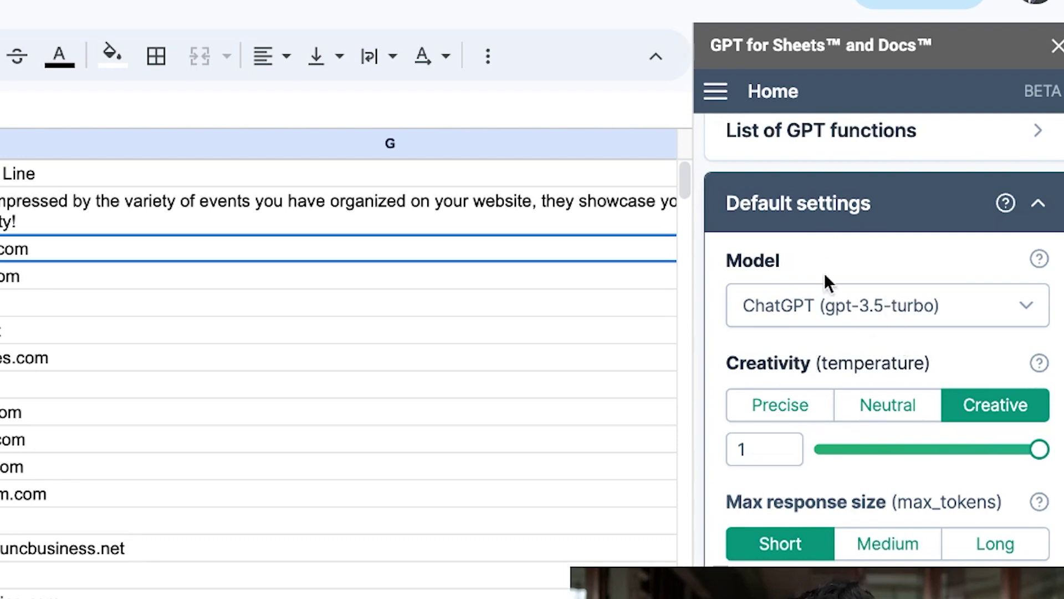
{"action": "left_click", "coordinate": [852, 302]}
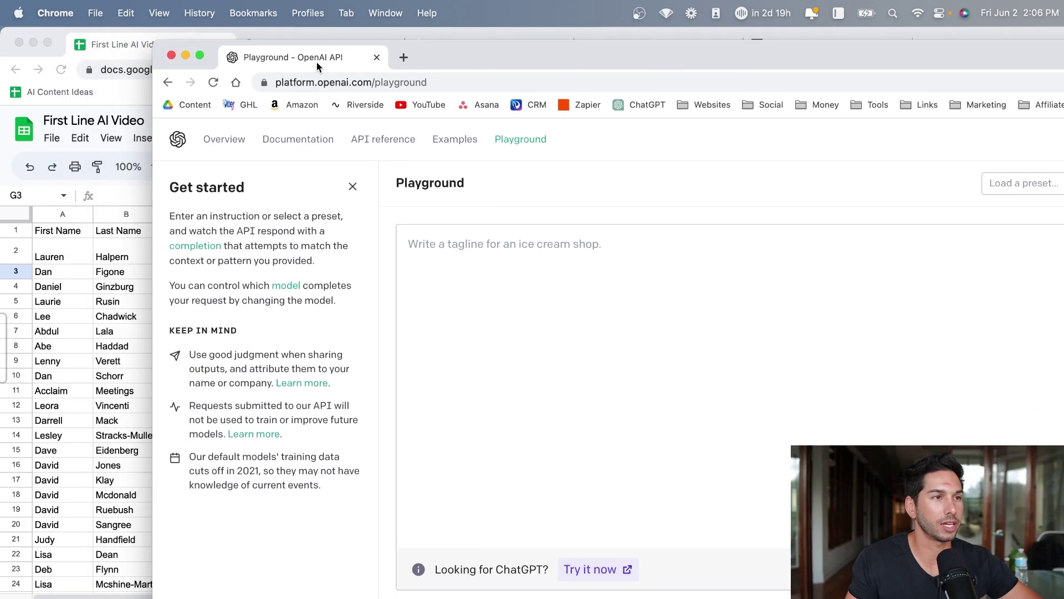
Reposition the OpenAI Playground window, open its account menu, then minimize it
{"action": "left_click_drag", "start_coordinate": [317, 62], "coordinate": [156, 19]}
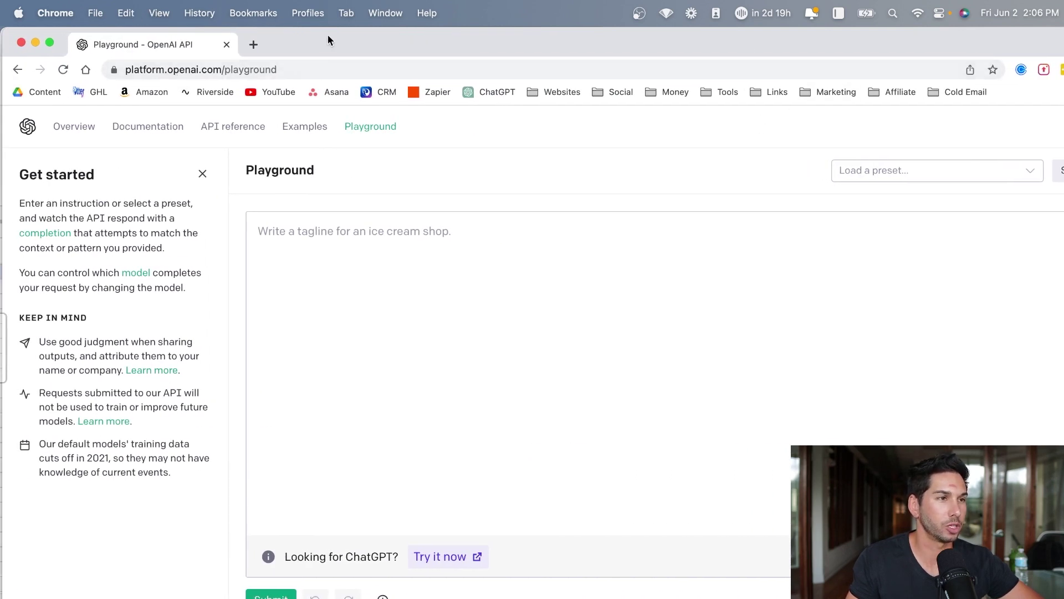
{"action": "left_click_drag", "start_coordinate": [328, 36], "coordinate": [182, 24]}
{"action": "left_click", "coordinate": [1030, 126]}
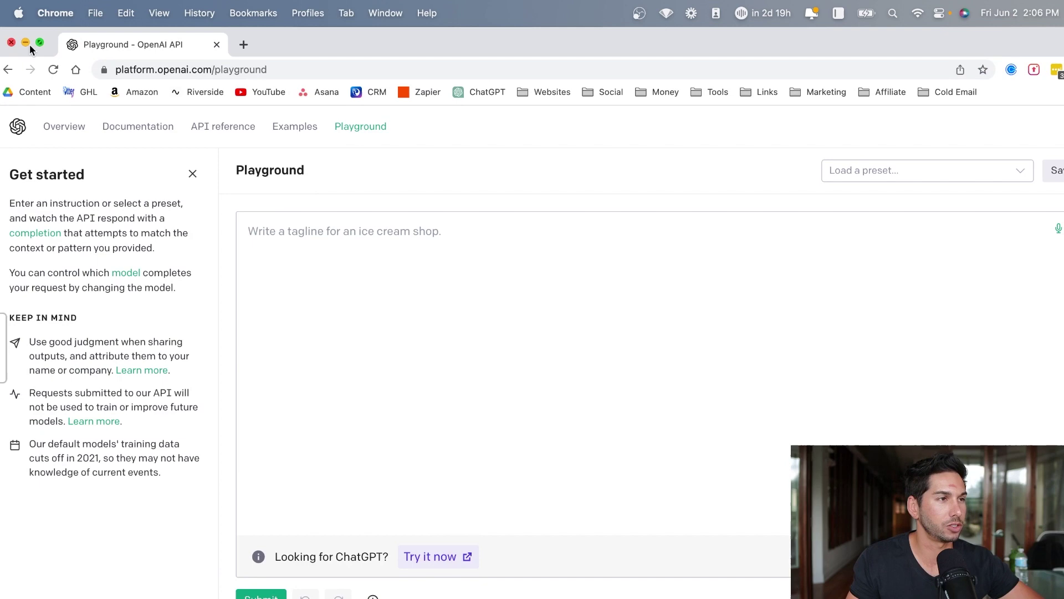
{"action": "left_click", "coordinate": [26, 43]}
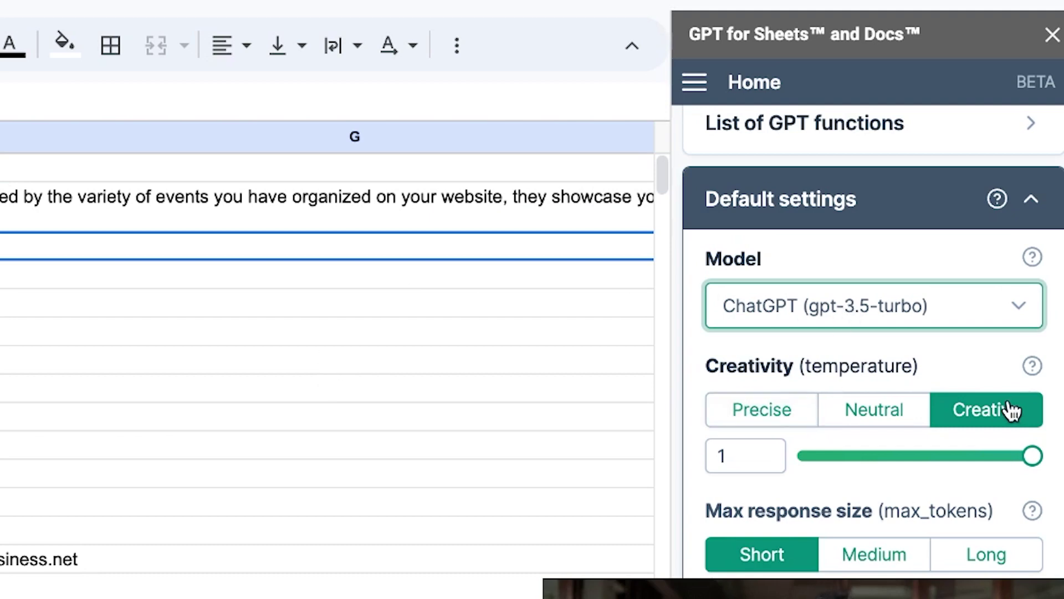
Highlight the Short max response size, collapse Default settings, and close the GPT sidebar
{"action": "triple_click", "coordinate": [768, 517]}
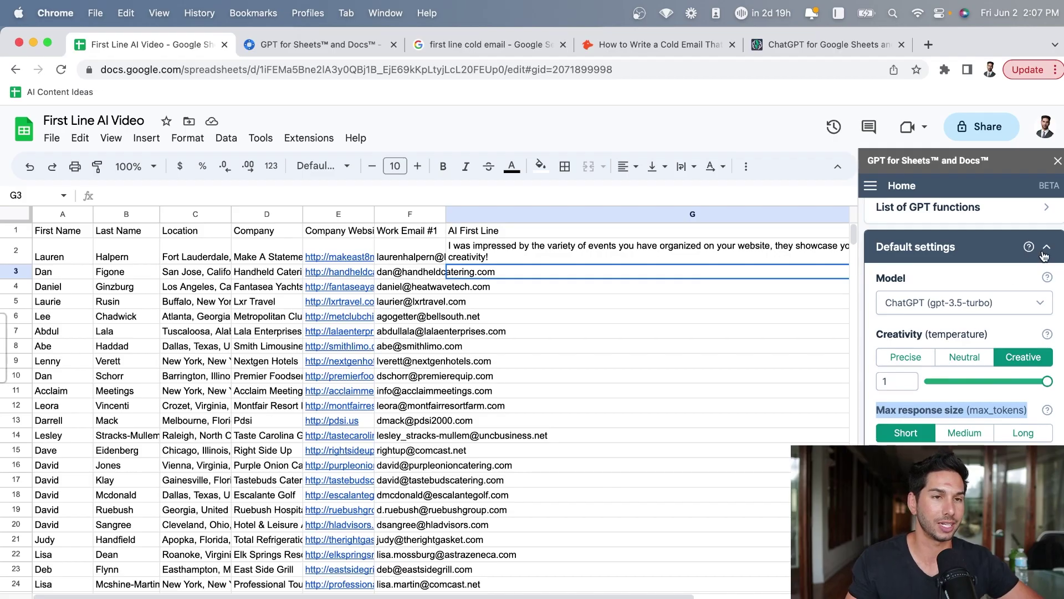
{"action": "left_click", "coordinate": [1045, 249]}
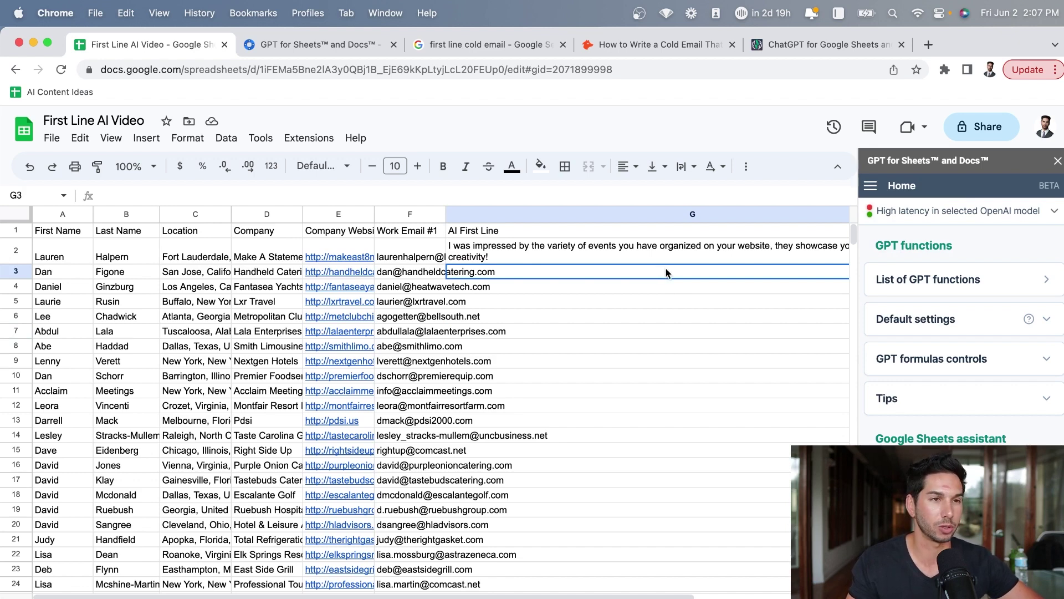
{"action": "left_click", "coordinate": [1057, 161]}
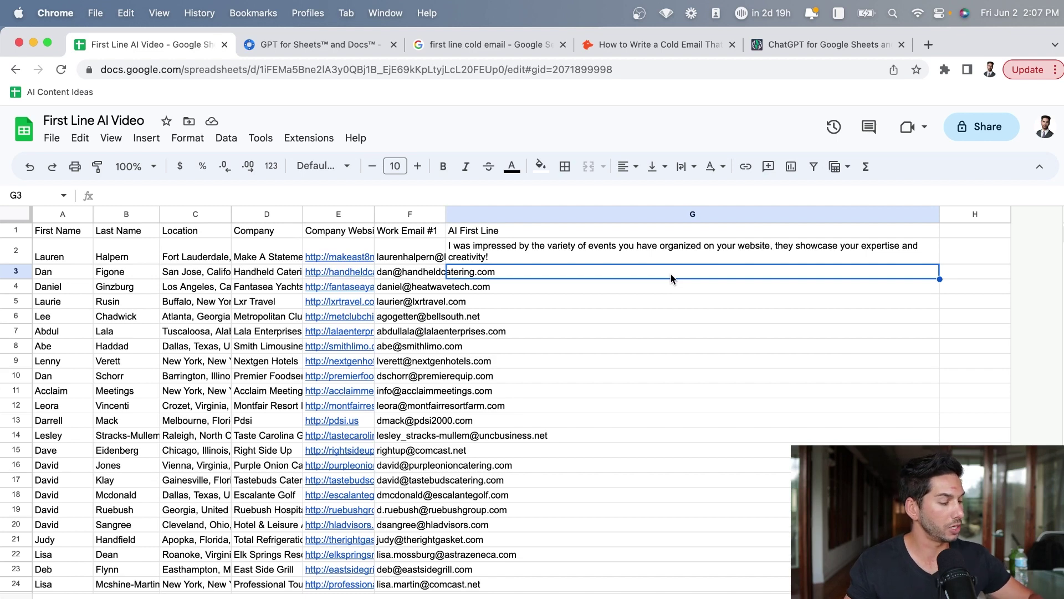
Enter =GPT("cold-email prompt", E3) in G3 and commit it so it starts loading
{"action": "type", "text": "=gpt"}
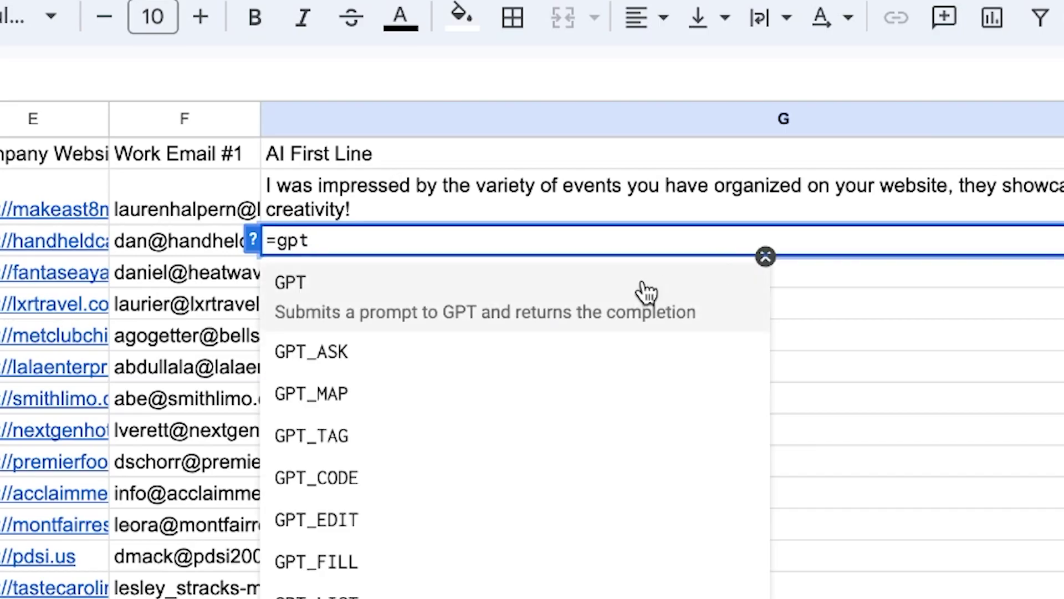
{"action": "left_click", "coordinate": [518, 298]}
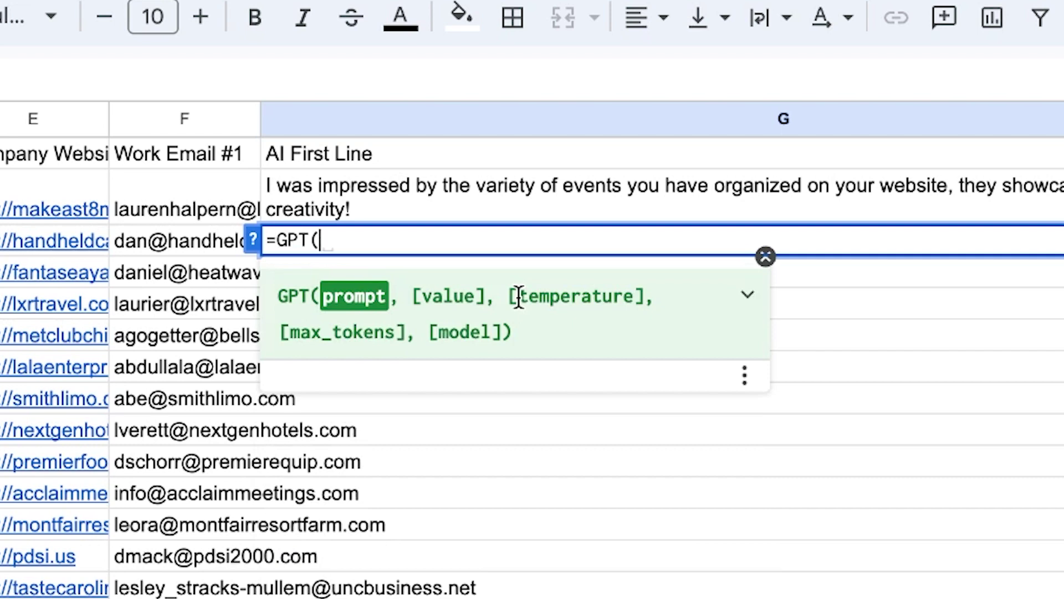
{"action": "type", "text": "\""}
{"action": "type", "text": "Act as a cold email expert. Your goal is to visit the following website and write one sentence to a person at a company that you have never met before. The sentence should comment on something from their website that you would need to visit their site in order to say. Please write like a real human. Keep it simple and don’t be cringe."}
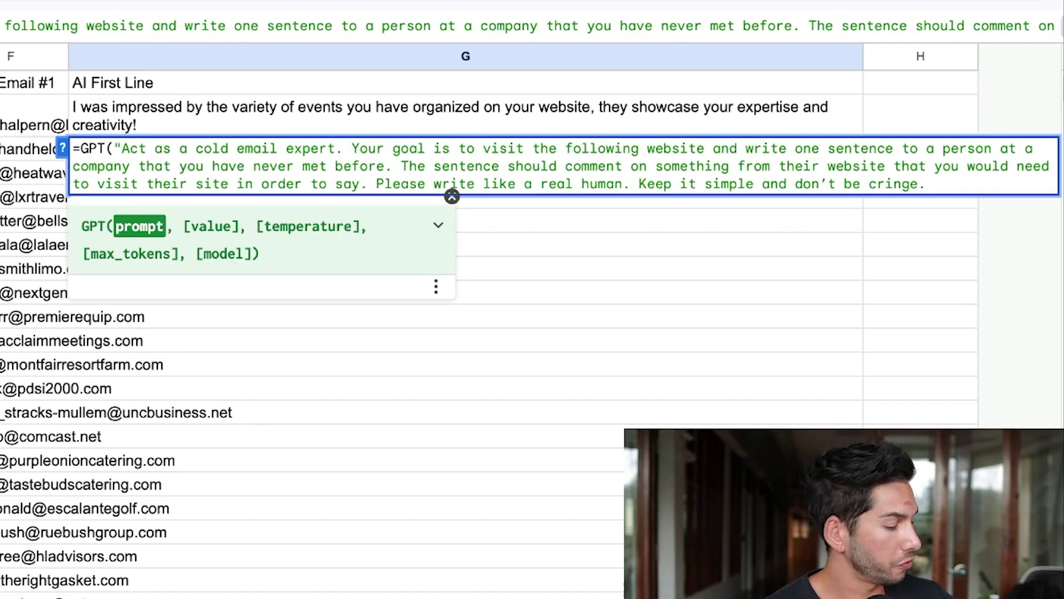
{"action": "type", "text": "\""}
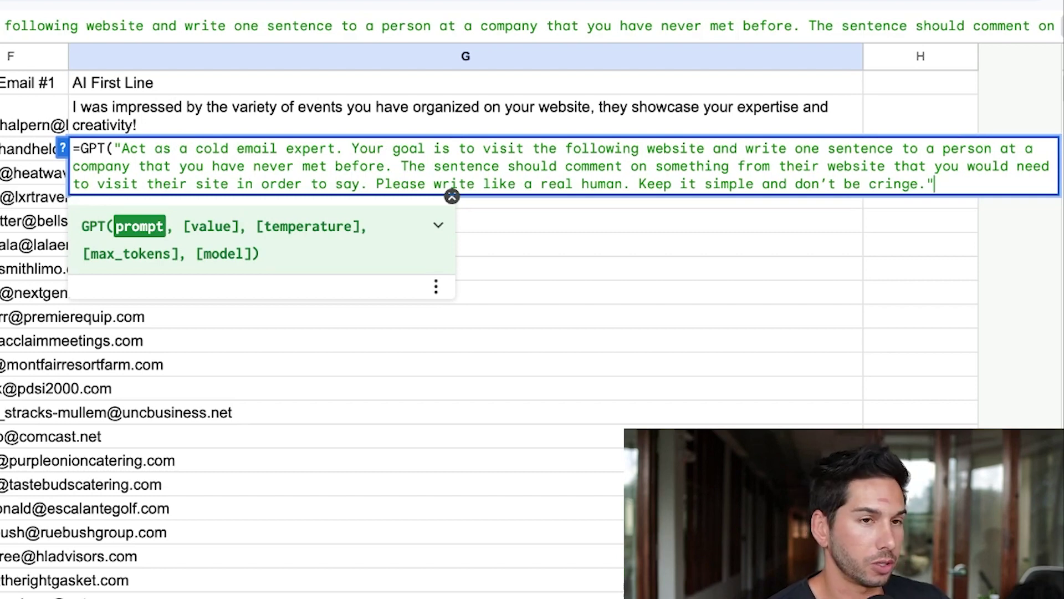
{"action": "type", "text": ","}
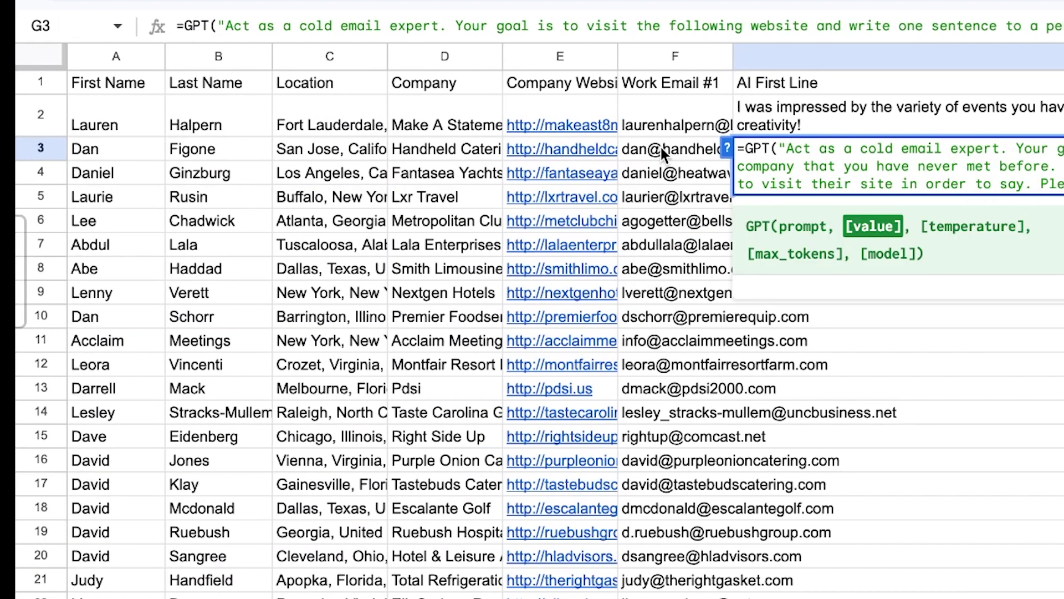
{"action": "left_click", "coordinate": [549, 150]}
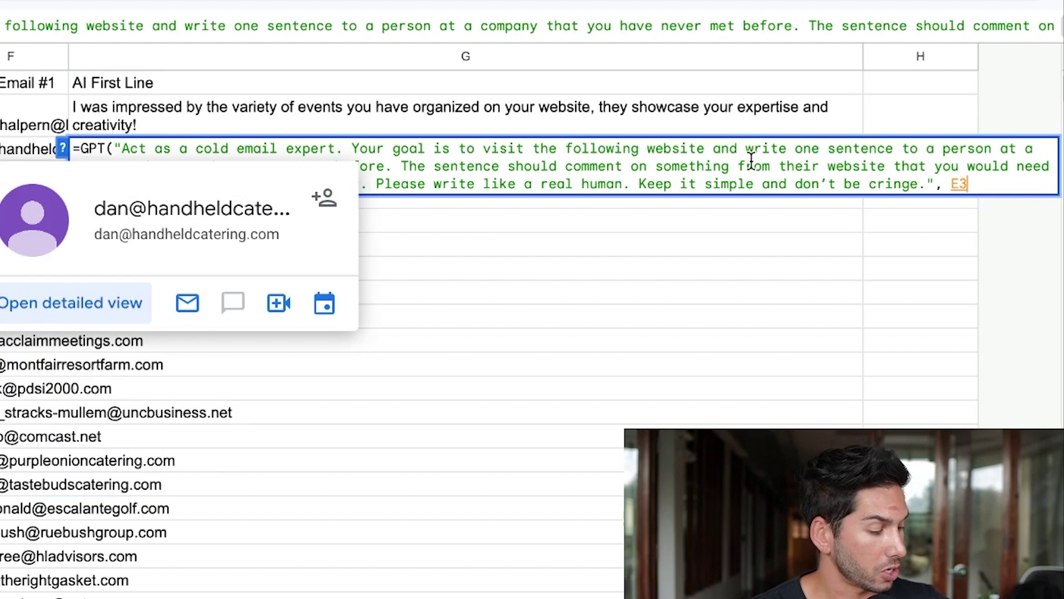
{"action": "type", "text": ","}
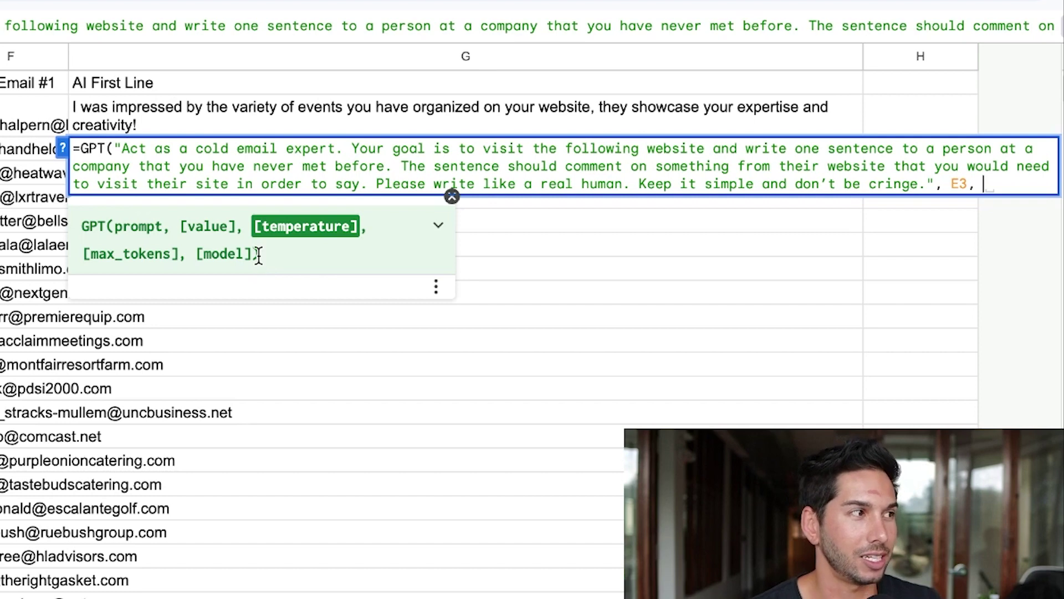
{"action": "key", "text": "BackSpace"}
{"action": "key", "text": "BackSpace"}
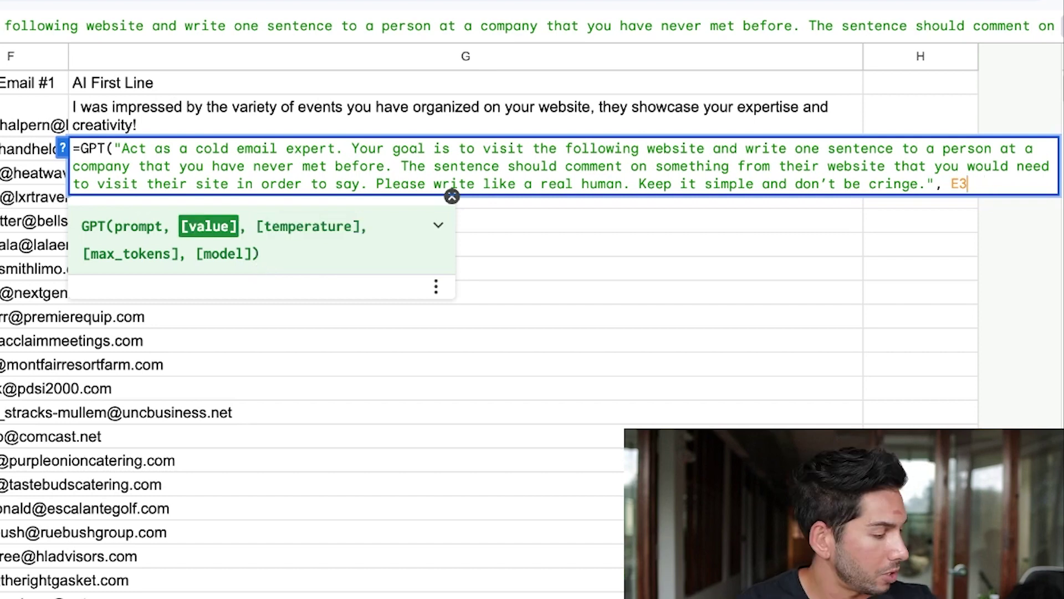
{"action": "type", "text": ")"}
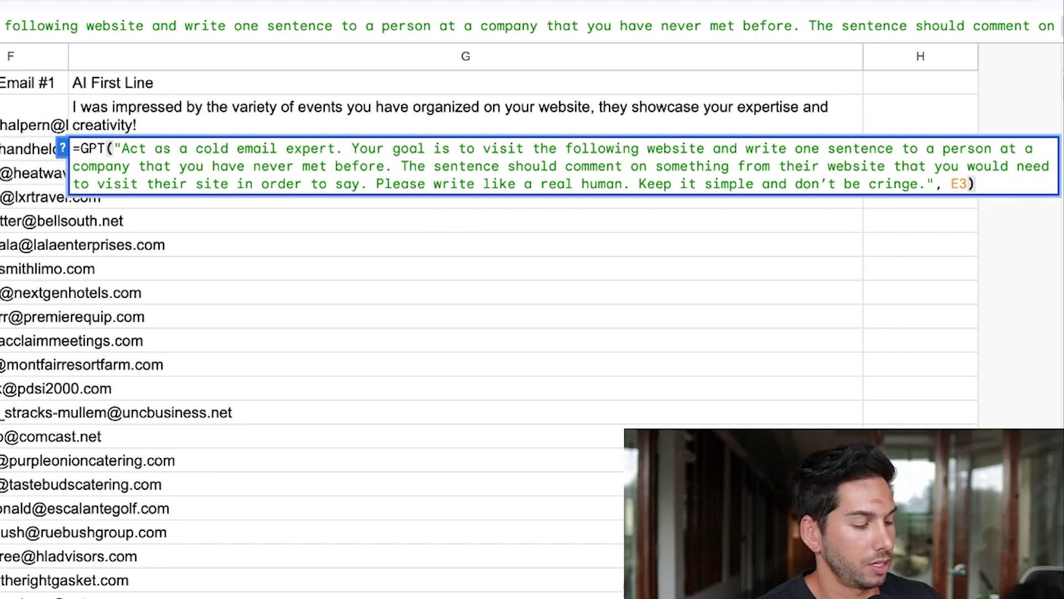
{"action": "key", "text": "Return"}
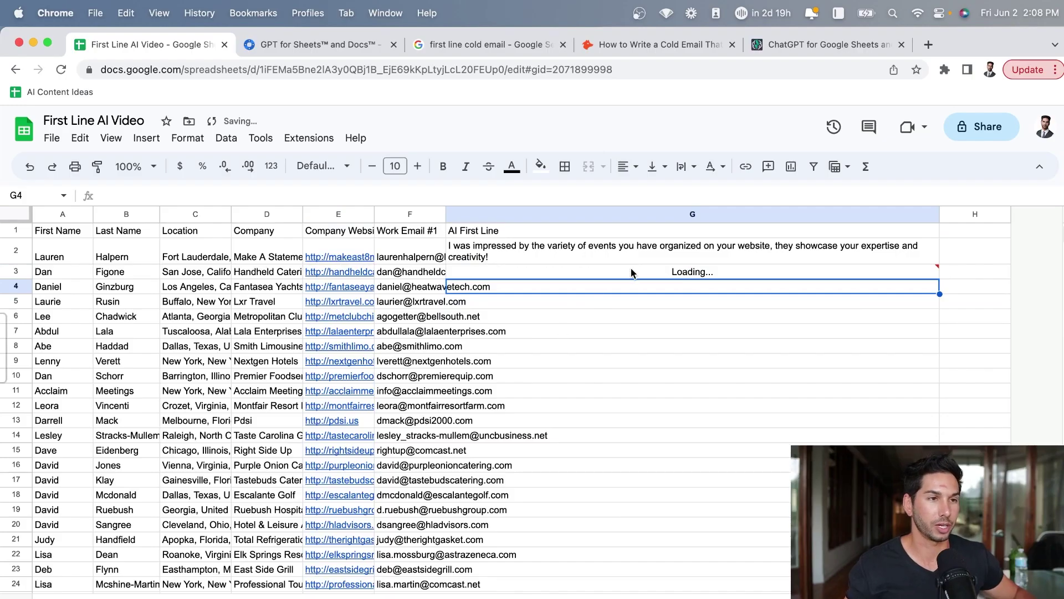
Select G3 and watch its opener praising the menu options and catering services appear
{"action": "left_click", "coordinate": [633, 273]}
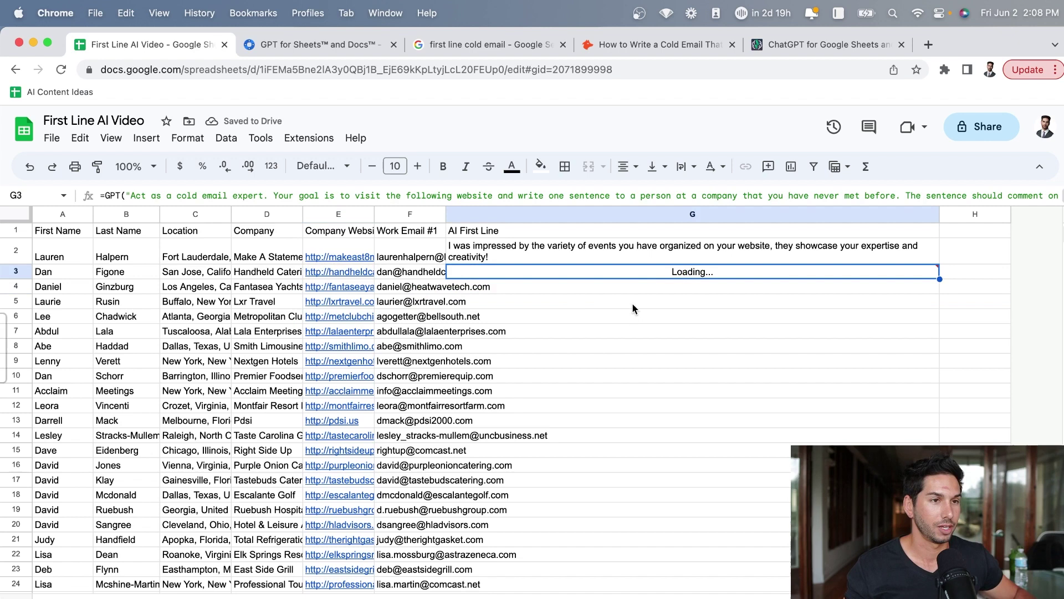
{"action": "mouse_move", "coordinate": [635, 275]}
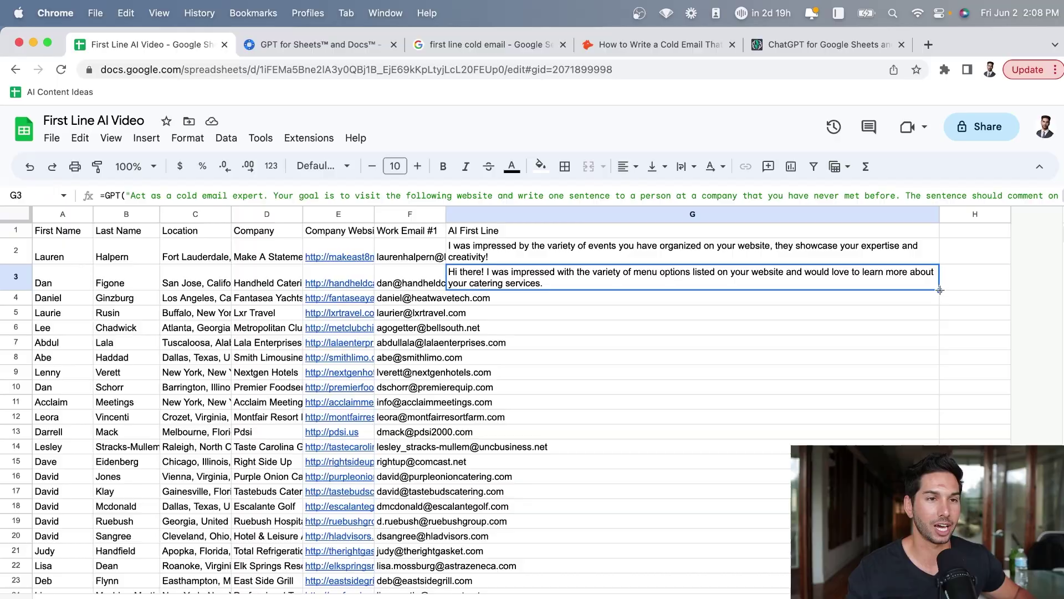
Fill the G3 GPT formula down through G8 so rows 4–8 get their own opening lines
{"action": "left_click_drag", "start_coordinate": [940, 290], "coordinate": [940, 363]}
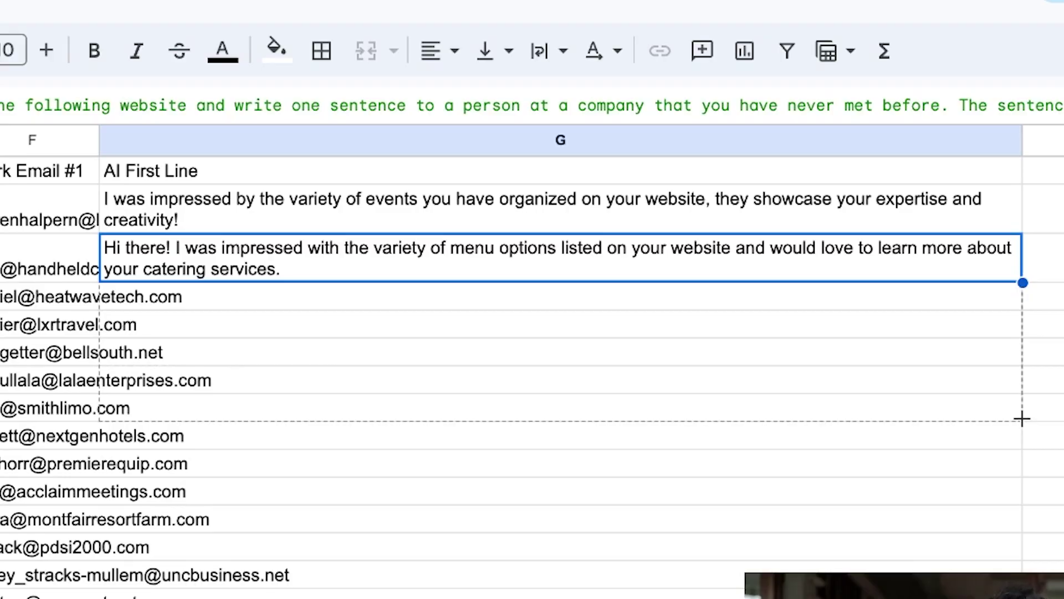
{"action": "left_click_drag", "start_coordinate": [1023, 419], "coordinate": [1023, 421]}
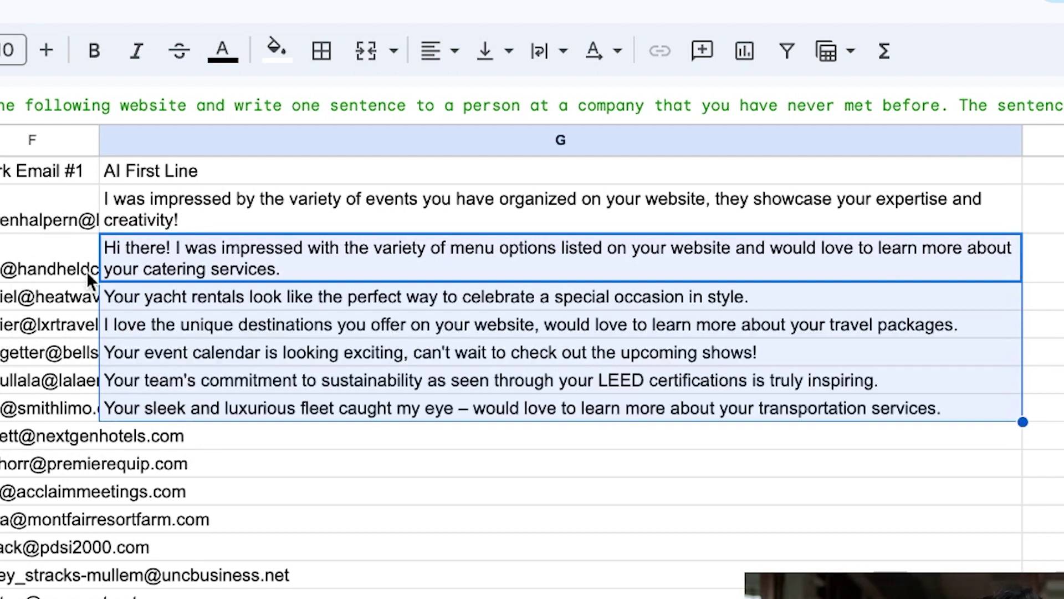
{"action": "left_click", "coordinate": [347, 436]}
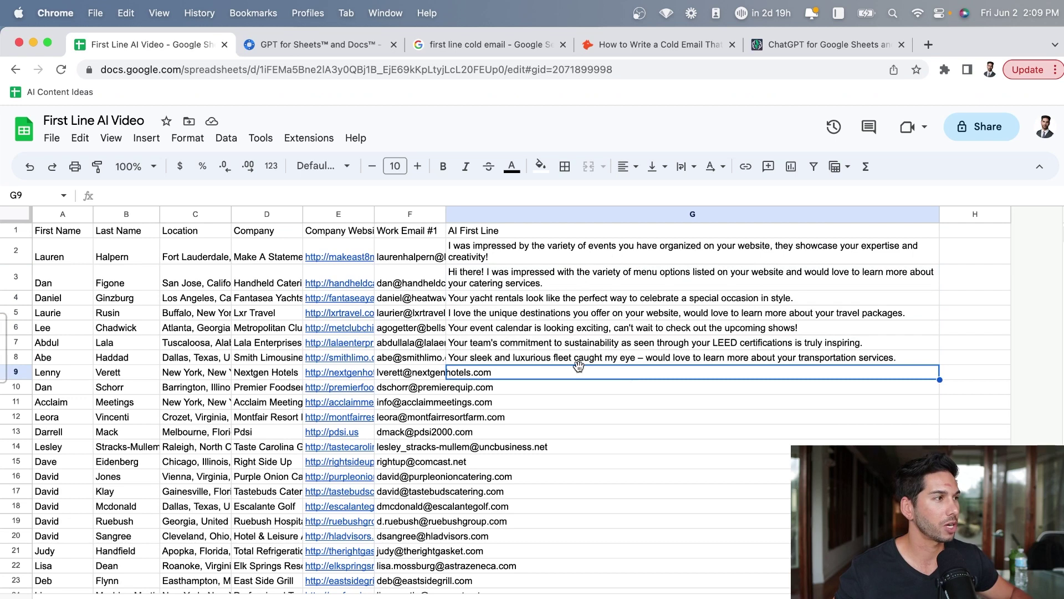
Check the copied formulas in G4 and G8, then select the AI First Line header
{"action": "left_click", "coordinate": [584, 305]}
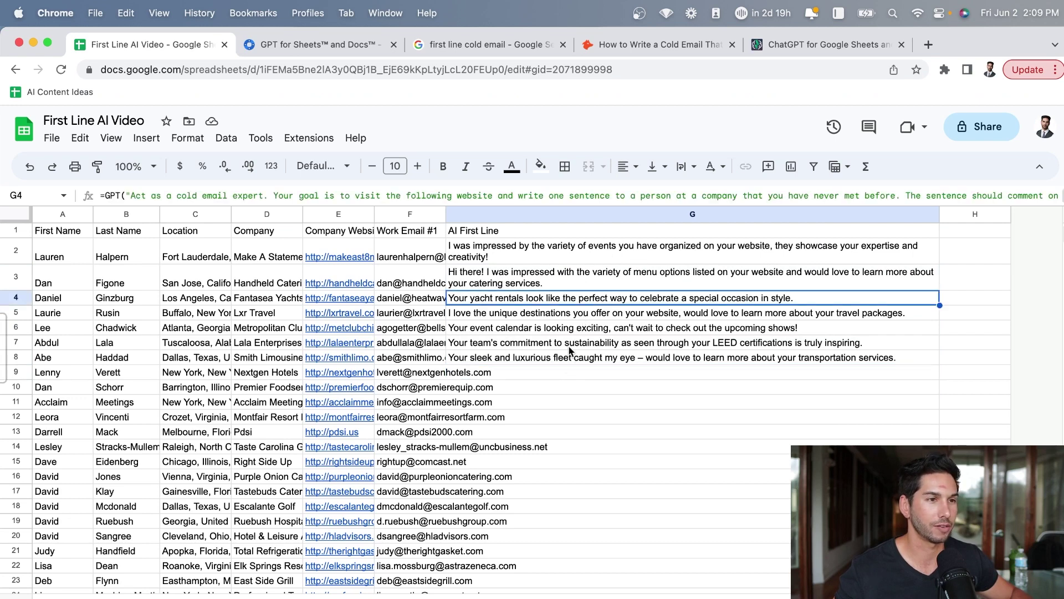
{"action": "left_click", "coordinate": [572, 355]}
{"action": "left_click", "coordinate": [656, 379]}
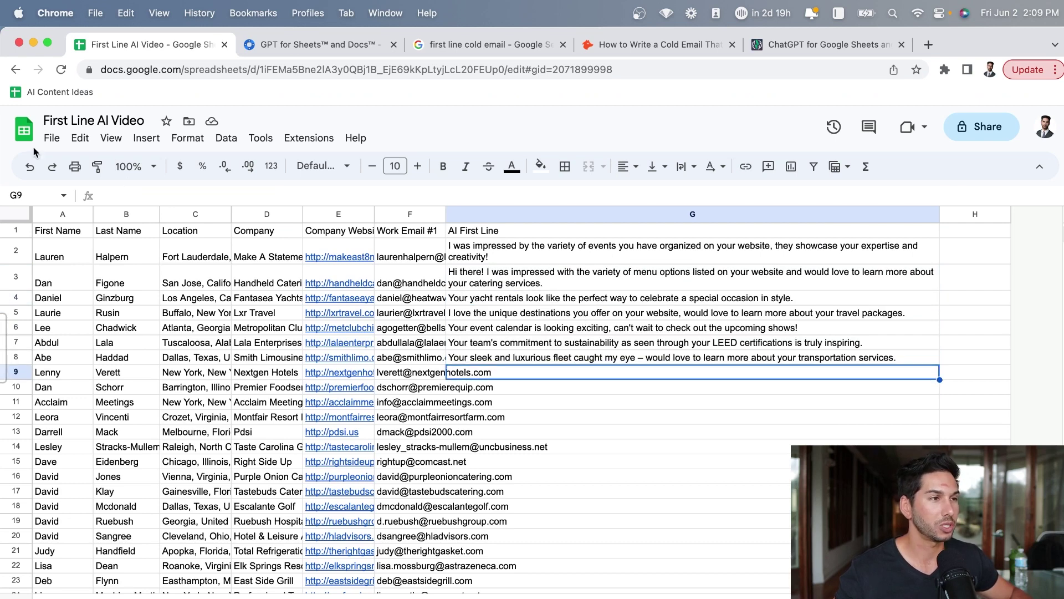
{"action": "left_click", "coordinate": [520, 232]}
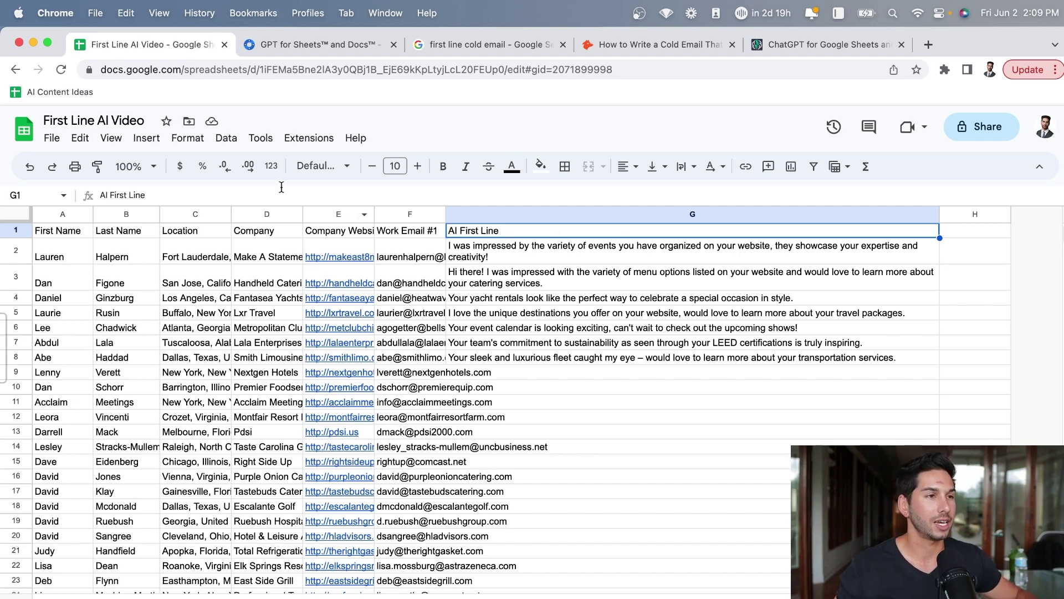
{"action": "left_click", "coordinate": [58, 70]}
{"action": "left_click", "coordinate": [855, 314]}
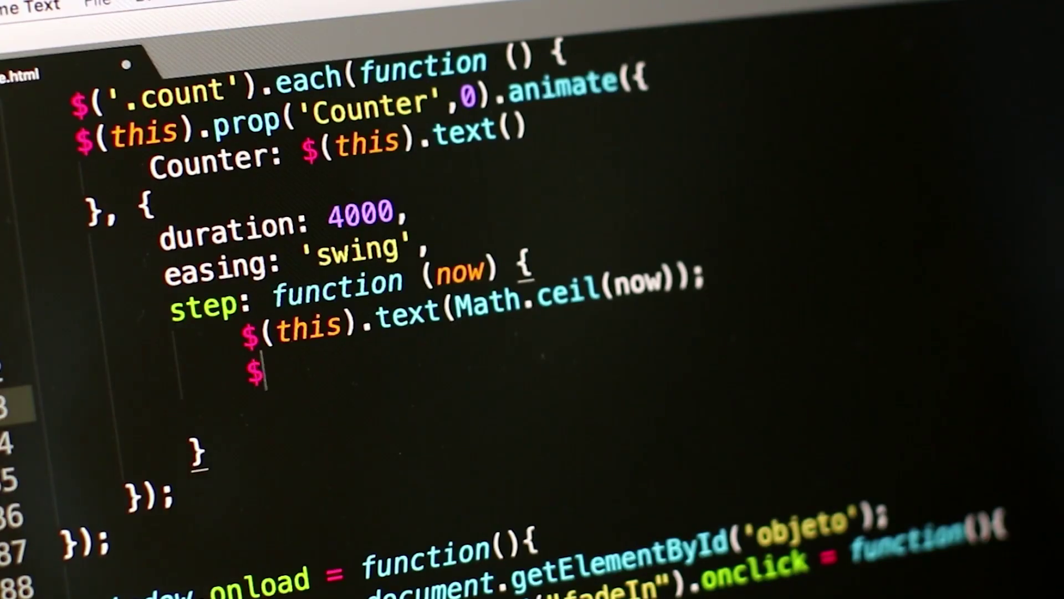
{"action": "key", "text": "Left"}
{"action": "type", "text": "this"}
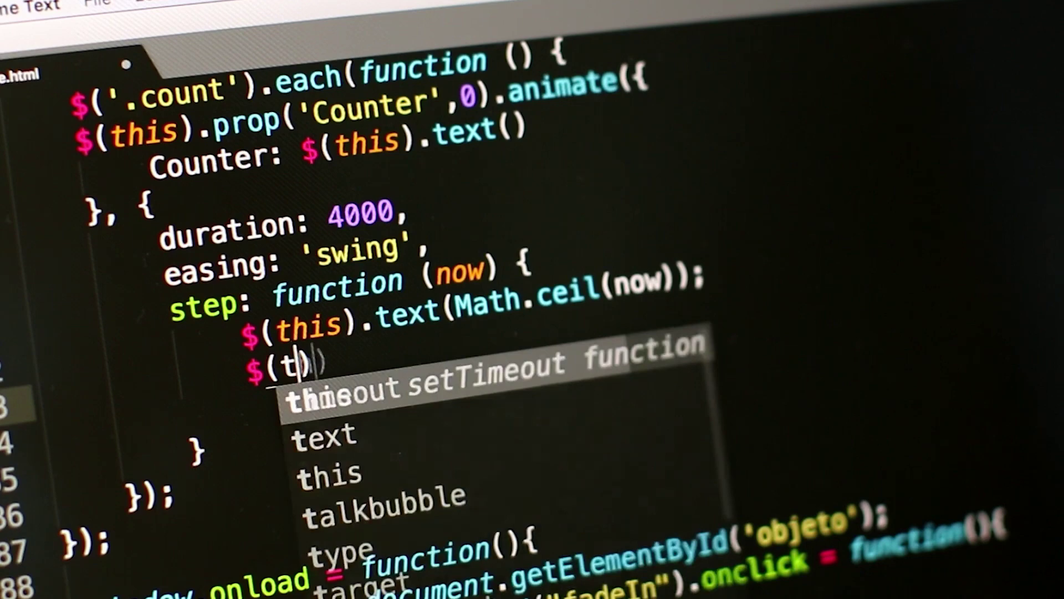